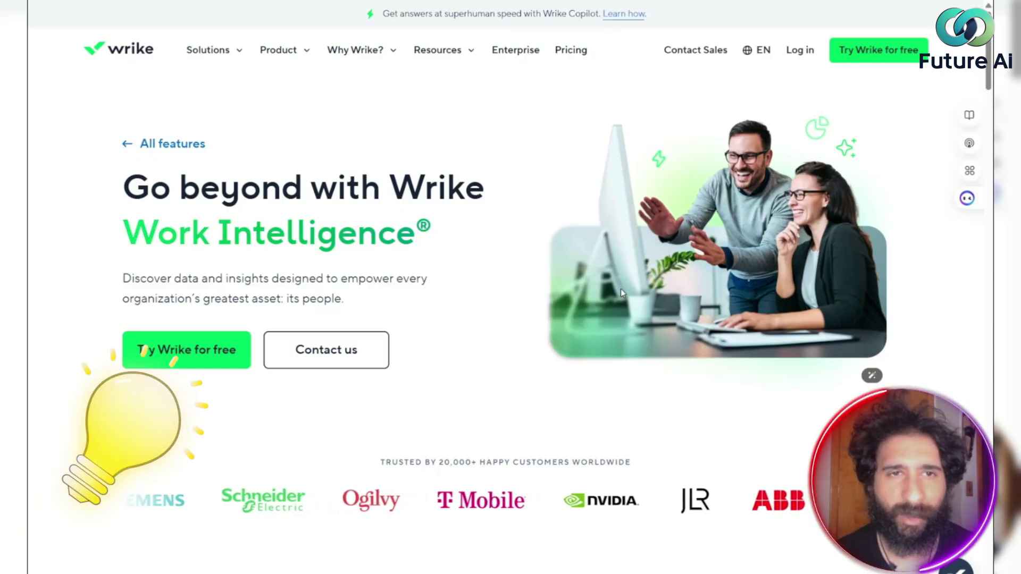
{"action": "scroll", "coordinate": [596, 287], "scroll_direction": "down", "scroll_amount": 5}
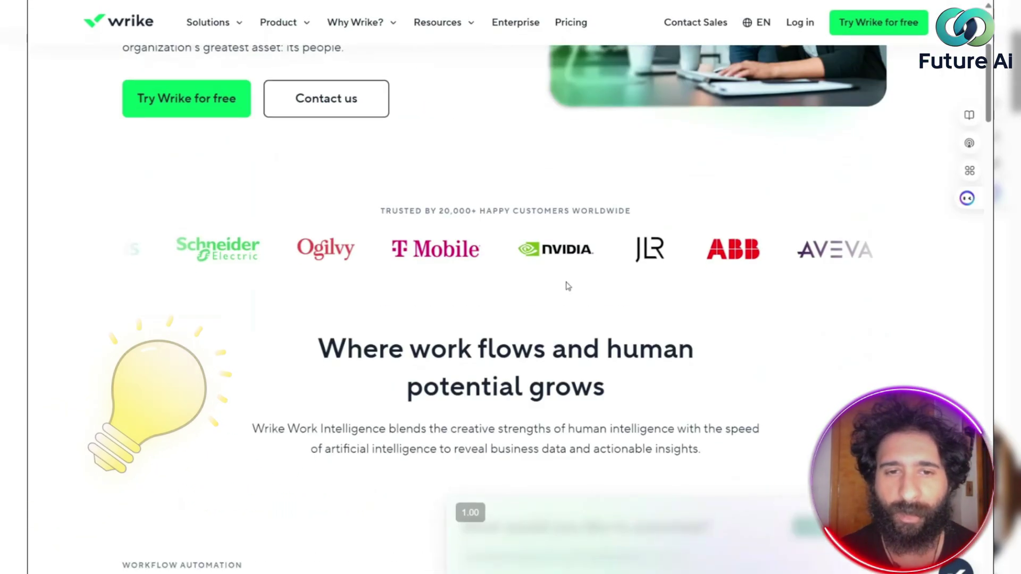
{"action": "scroll", "coordinate": [410, 181], "scroll_direction": "down", "scroll_amount": 3}
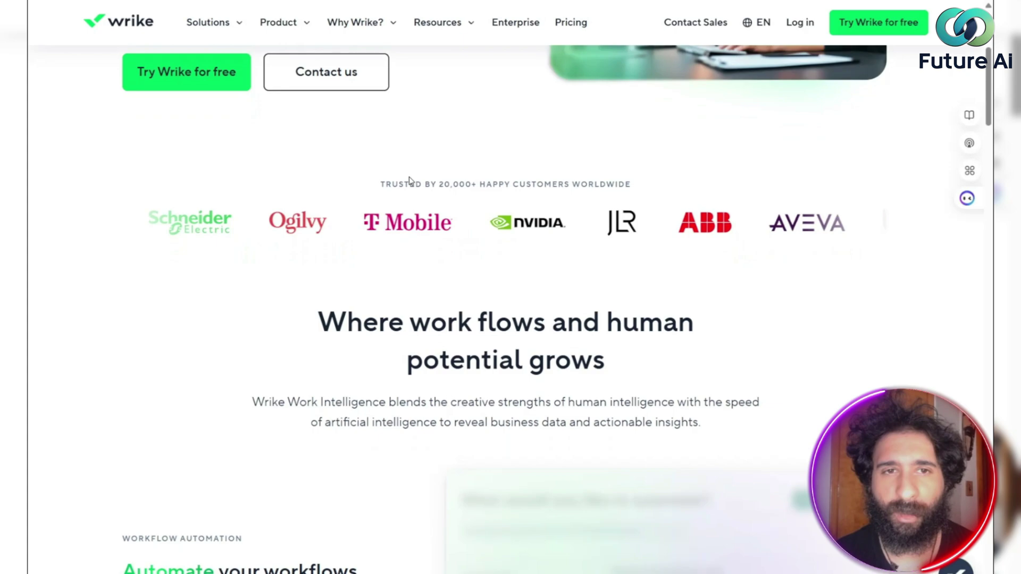
{"action": "scroll", "coordinate": [411, 181], "scroll_direction": "up", "scroll_amount": 6}
{"action": "scroll", "coordinate": [410, 180], "scroll_direction": "up", "scroll_amount": 2}
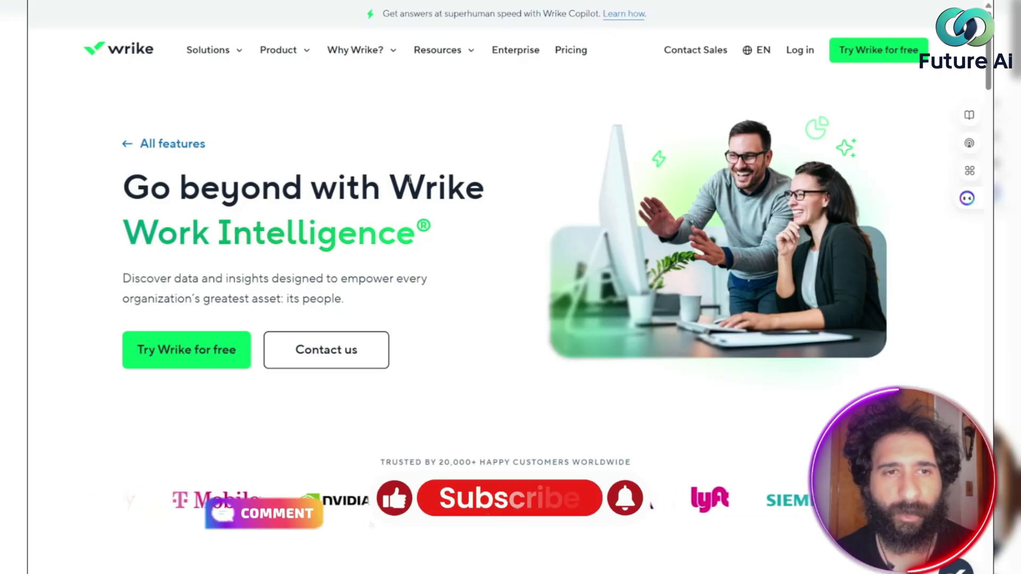
{"action": "scroll", "coordinate": [410, 181], "scroll_direction": "down", "scroll_amount": 15}
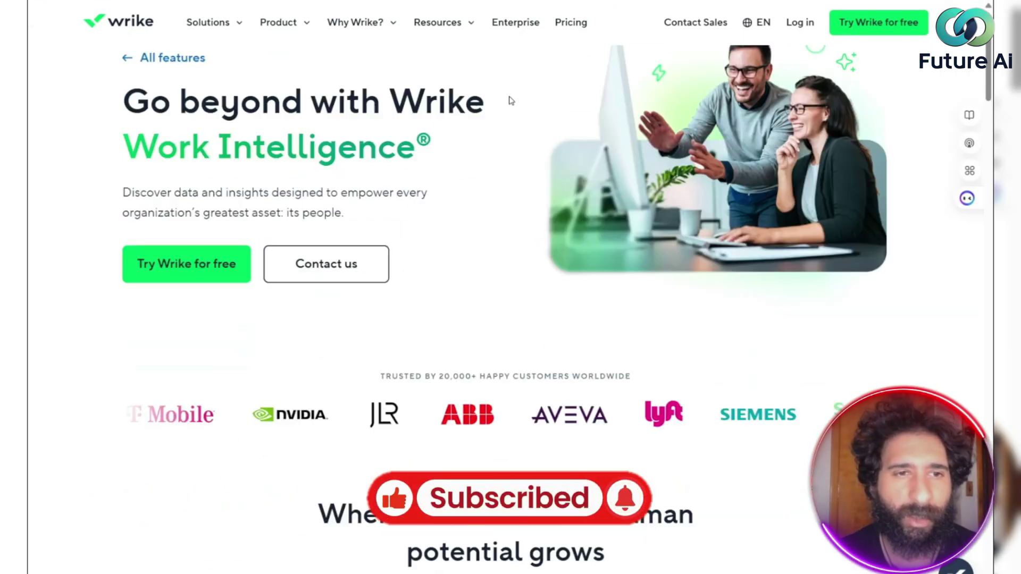
{"action": "scroll", "coordinate": [505, 130], "scroll_direction": "down", "scroll_amount": 11}
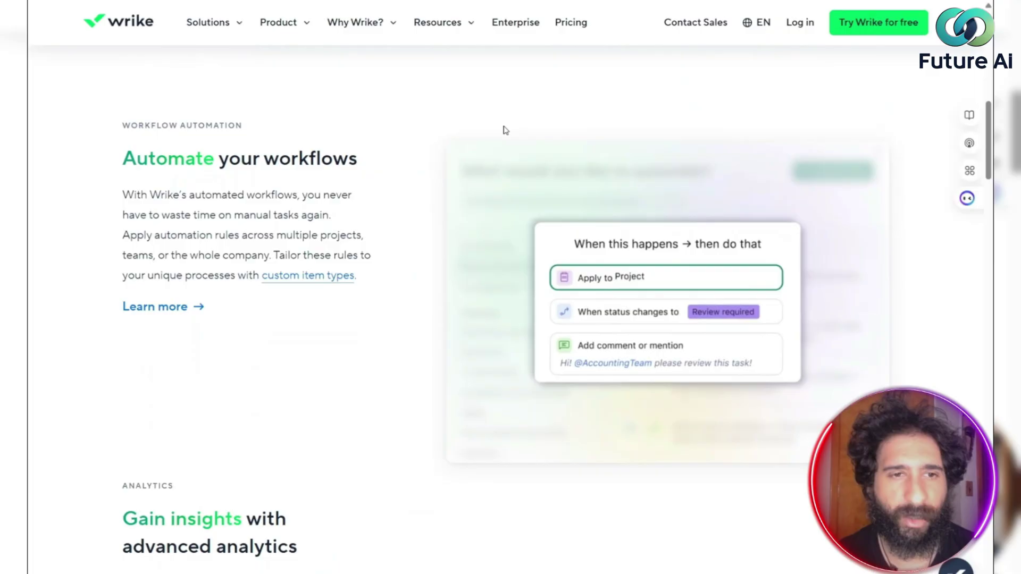
{"action": "scroll", "coordinate": [303, 144], "scroll_direction": "down", "scroll_amount": 20}
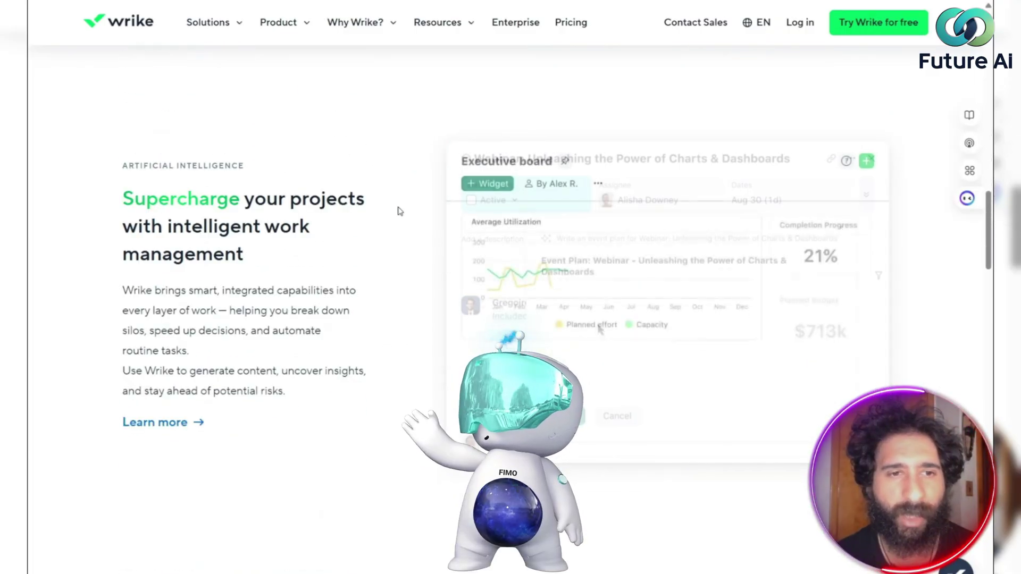
{"action": "scroll", "coordinate": [412, 219], "scroll_direction": "down", "scroll_amount": 6}
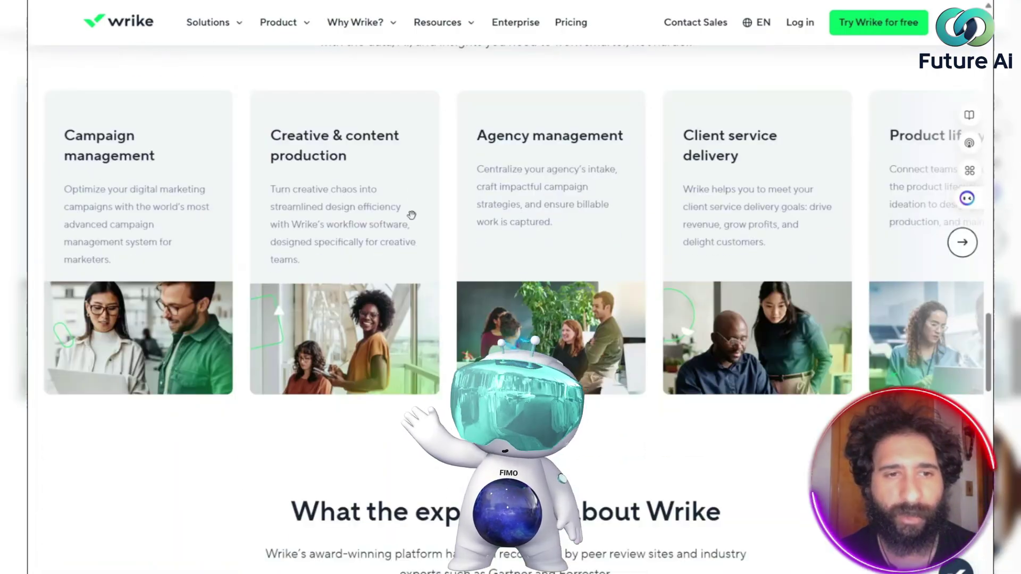
{"action": "scroll", "coordinate": [456, 220], "scroll_direction": "up", "scroll_amount": 13}
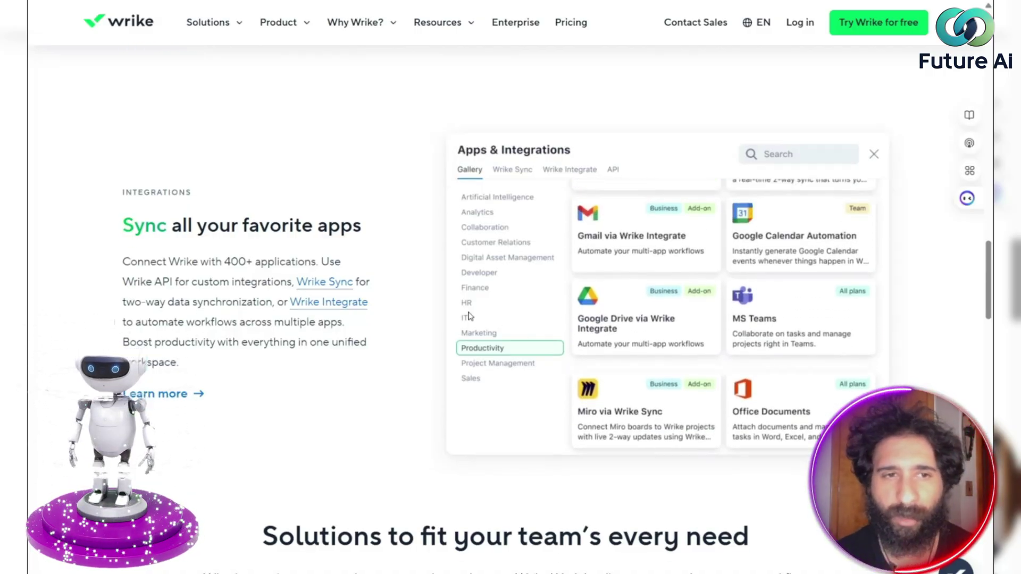
{"action": "scroll", "coordinate": [469, 317], "scroll_direction": "down", "scroll_amount": 3}
{"action": "scroll", "coordinate": [469, 316], "scroll_direction": "down", "scroll_amount": 5}
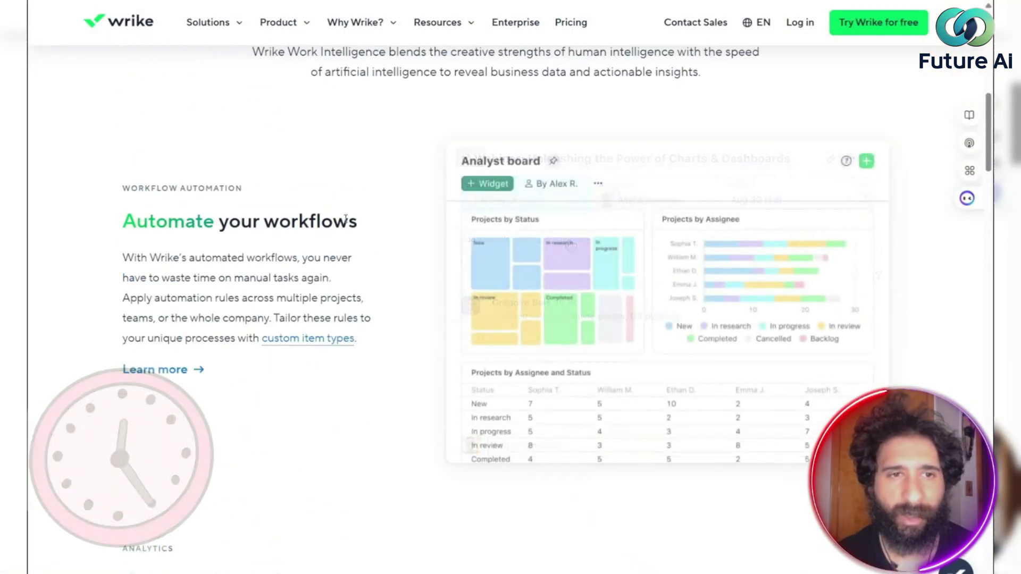
{"action": "scroll", "coordinate": [347, 218], "scroll_direction": "up", "scroll_amount": 12}
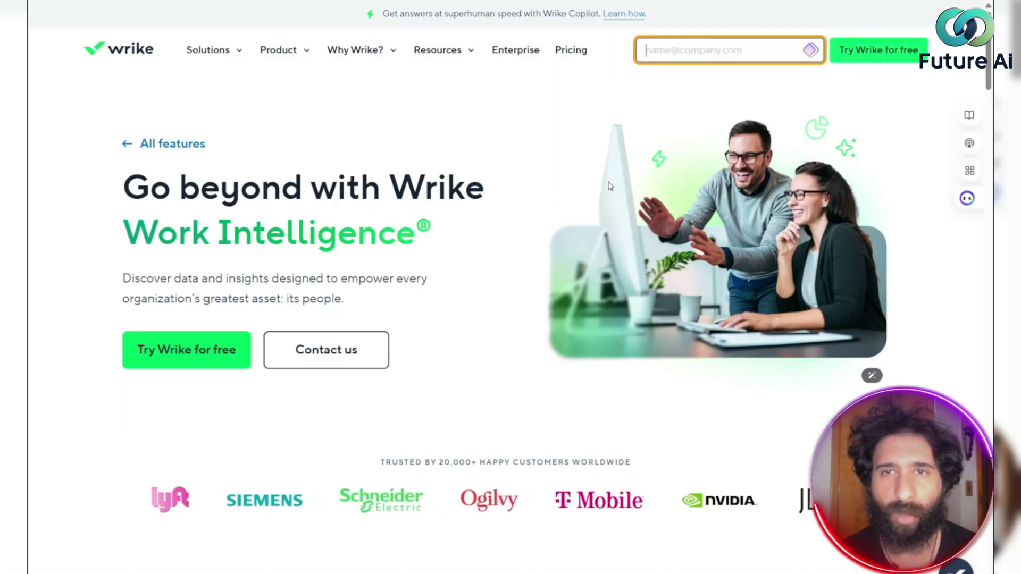
Autofill the saved e-mail address into the free-trial sign-up box and submit it
{"action": "type", "text": "k"}
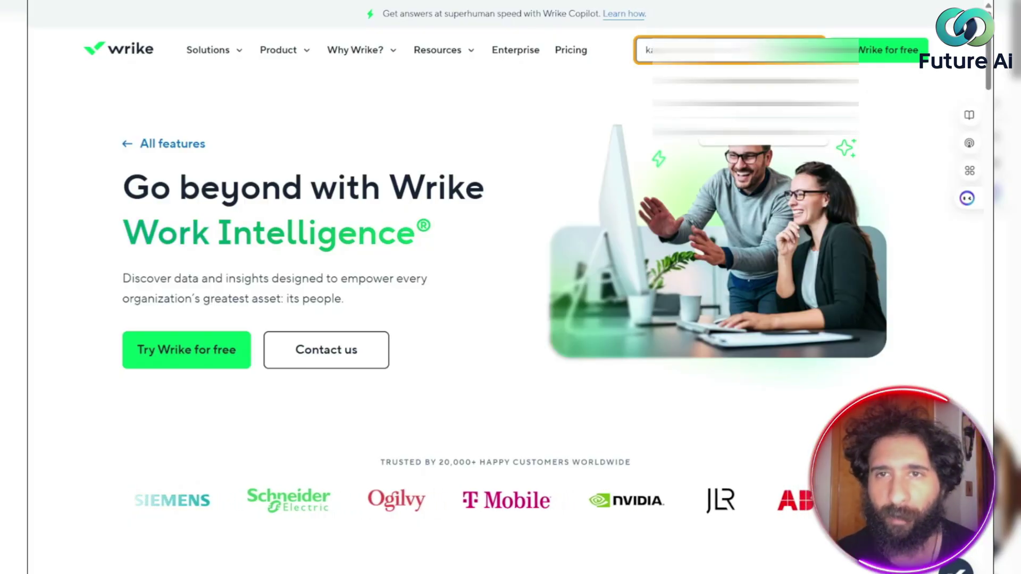
{"action": "left_click", "coordinate": [700, 119]}
{"action": "key", "text": "Return"}
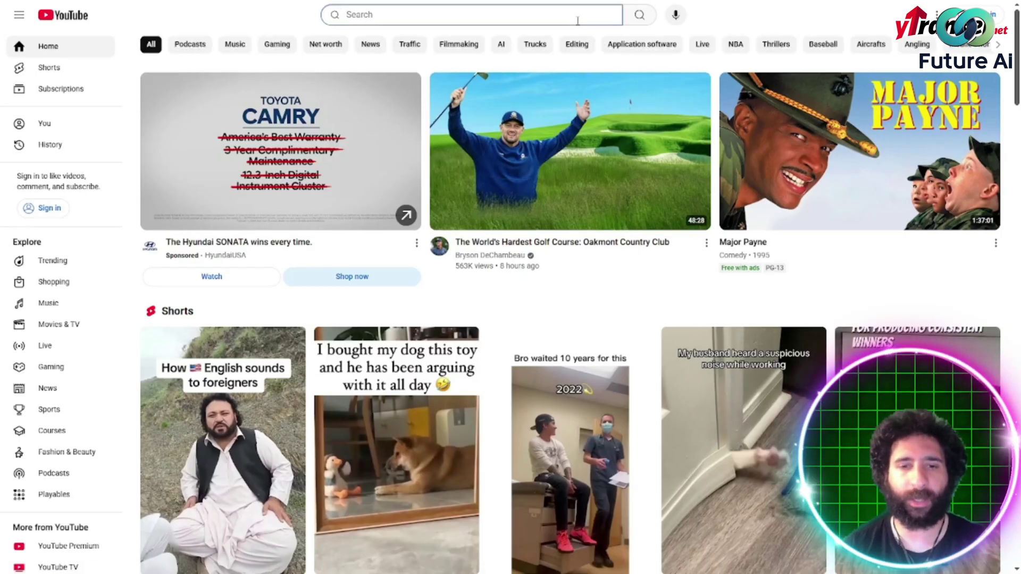
Search YouTube for 'proxy4u review', then change the search to 'proxy4u tutorial'
{"action": "type", "text": "proxy"}
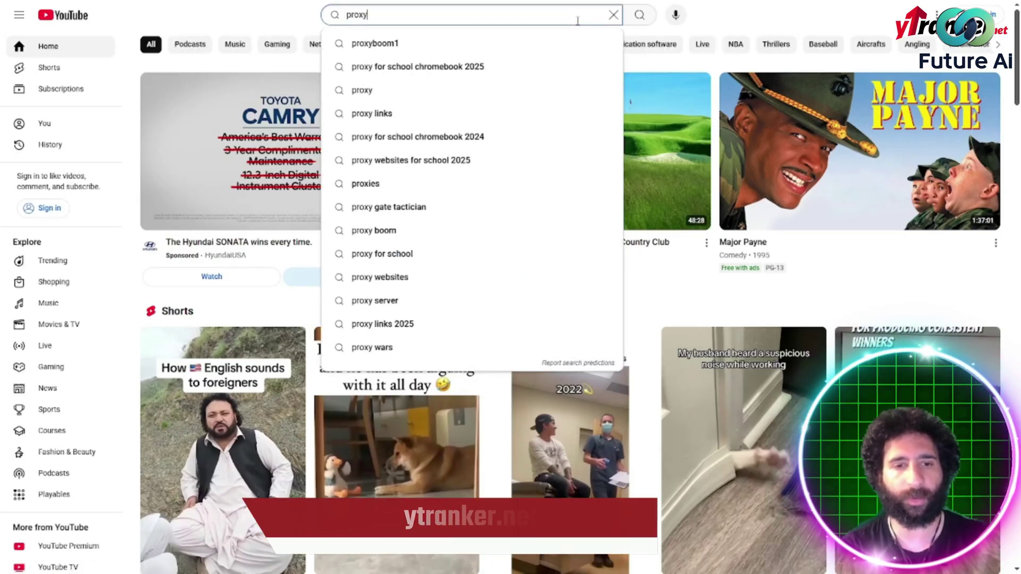
{"action": "type", "text": "4u "}
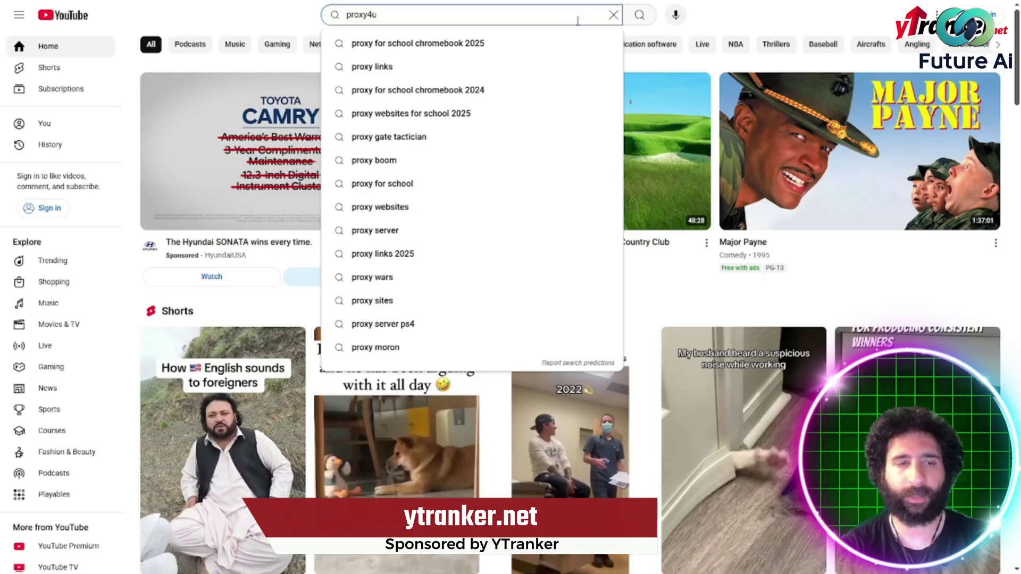
{"action": "type", "text": "review"}
{"action": "key", "text": "Return"}
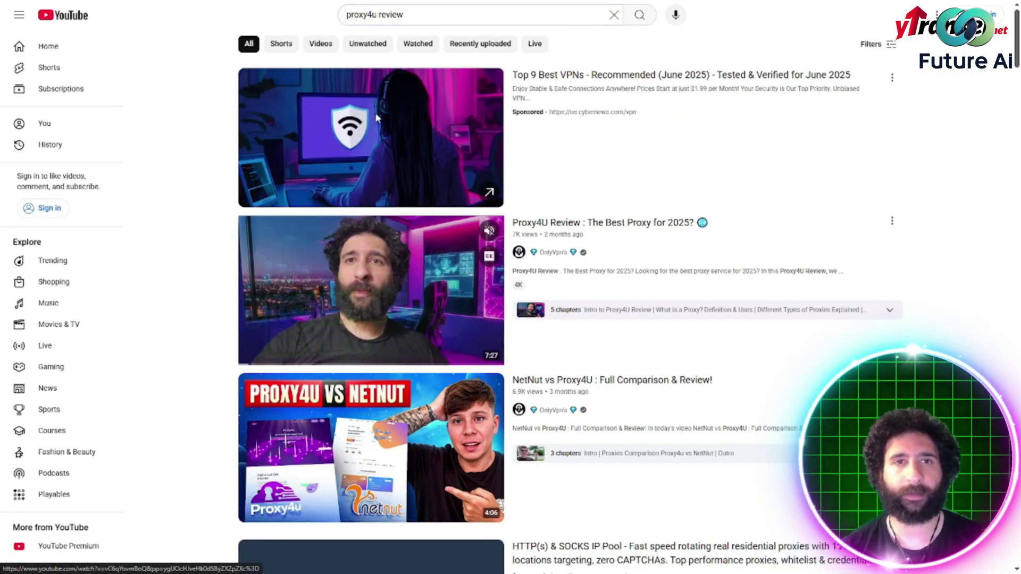
{"action": "double_click", "coordinate": [394, 15]}
{"action": "type", "text": "tutorial"}
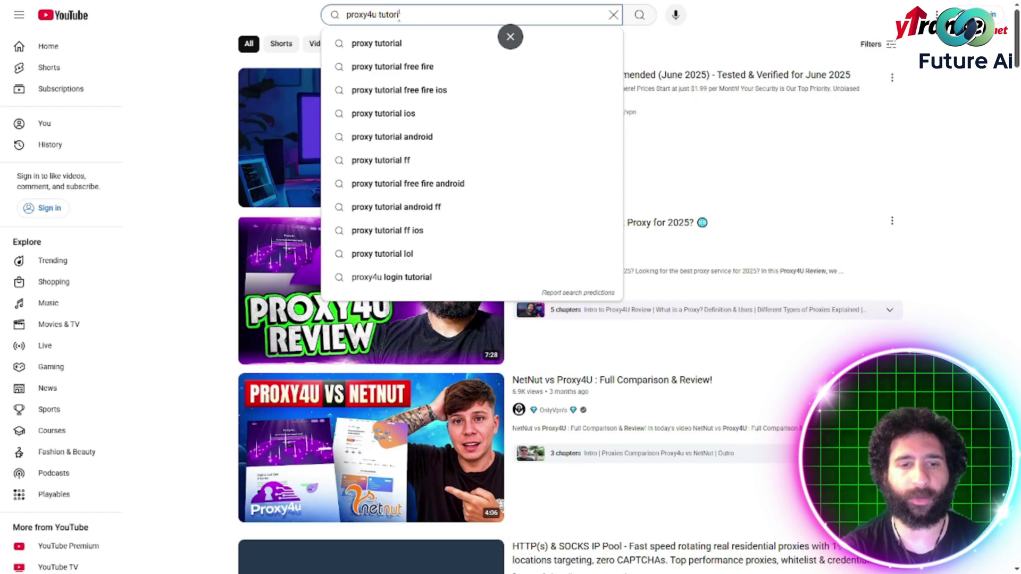
{"action": "key", "text": "Return"}
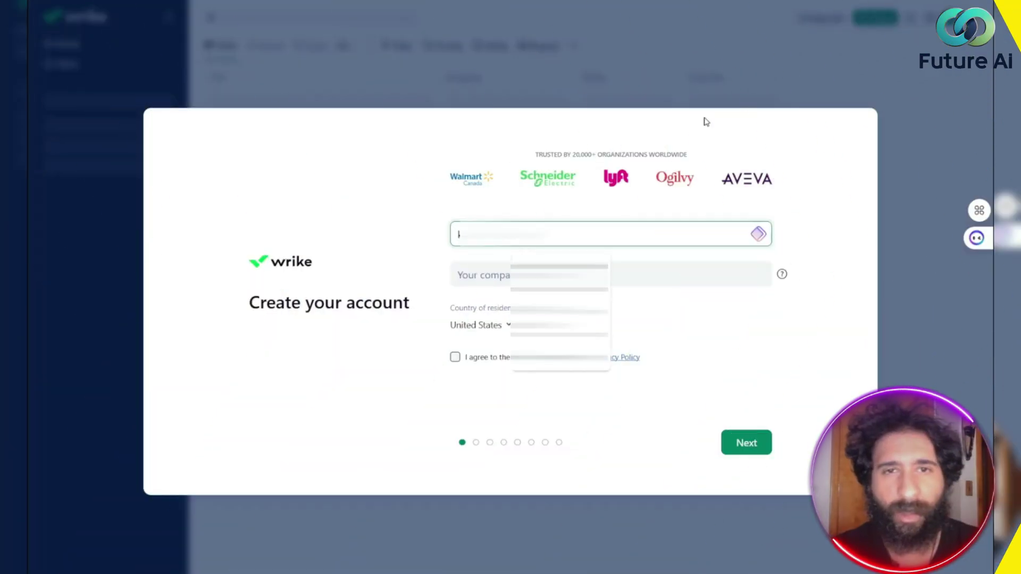
Enter company name 'rockstar video marketing', accept the terms, and choose company size 101–250
{"action": "left_click", "coordinate": [532, 286]}
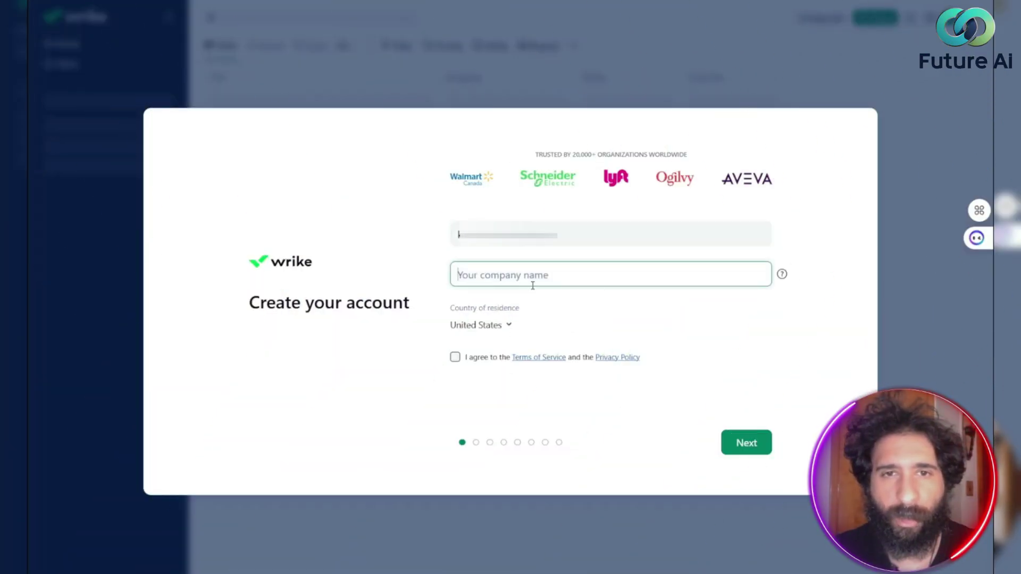
{"action": "type", "text": "roc"}
{"action": "type", "text": "kstar video marketing"}
{"action": "left_click", "coordinate": [456, 357]}
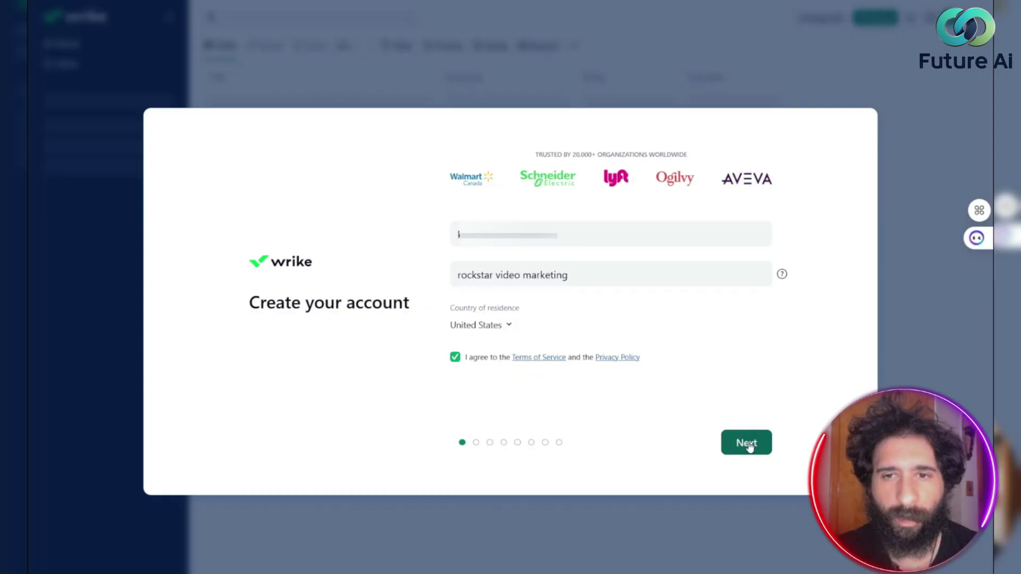
{"action": "left_click", "coordinate": [746, 443]}
{"action": "left_click", "coordinate": [563, 240]}
{"action": "left_click", "coordinate": [746, 443]}
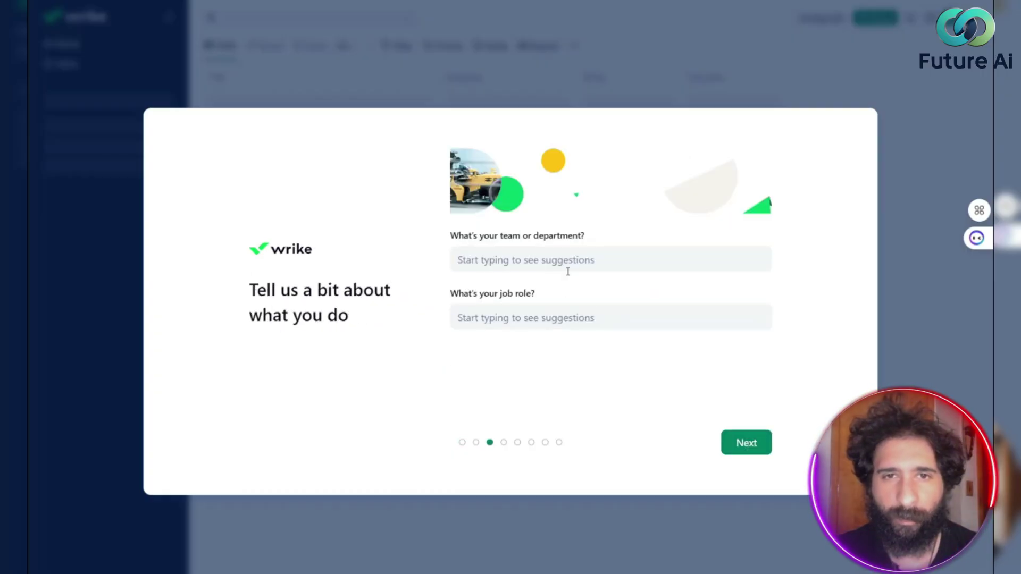
Name the project 'video marketing', add the 'scripting' task, keep Table view, and finish setup
{"action": "left_click", "coordinate": [564, 262]}
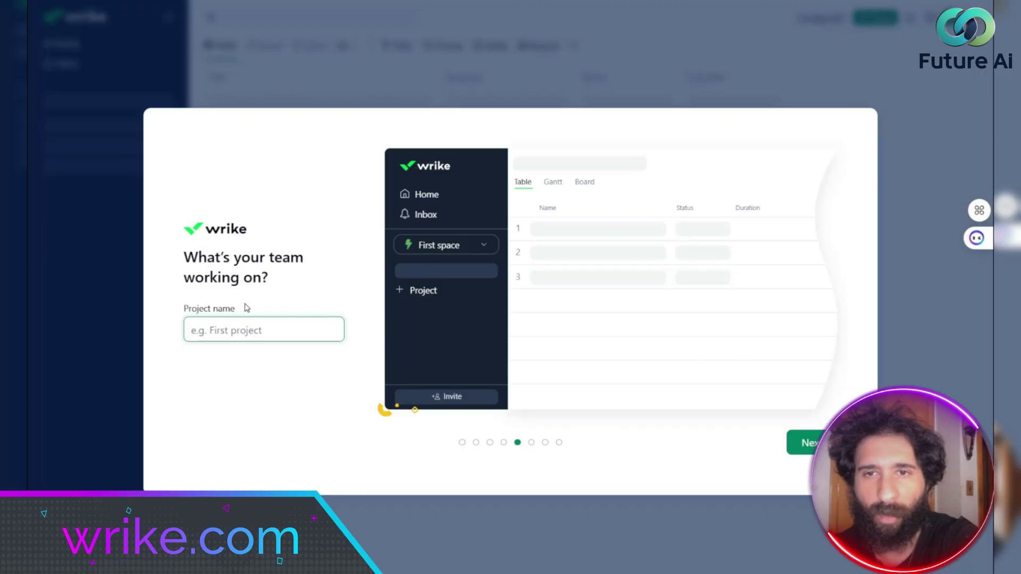
{"action": "type", "text": "video makreting"}
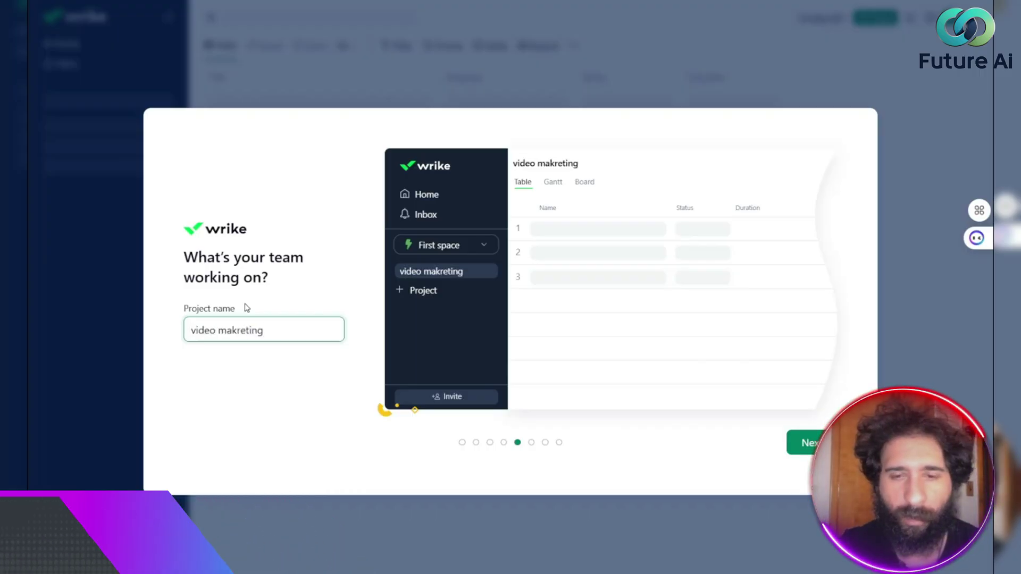
{"action": "key", "text": "BackSpace"}
{"action": "key", "text": "BackSpace"}
{"action": "key", "text": "BackSpace"}
{"action": "key", "text": "BackSpace"}
{"action": "key", "text": "BackSpace"}
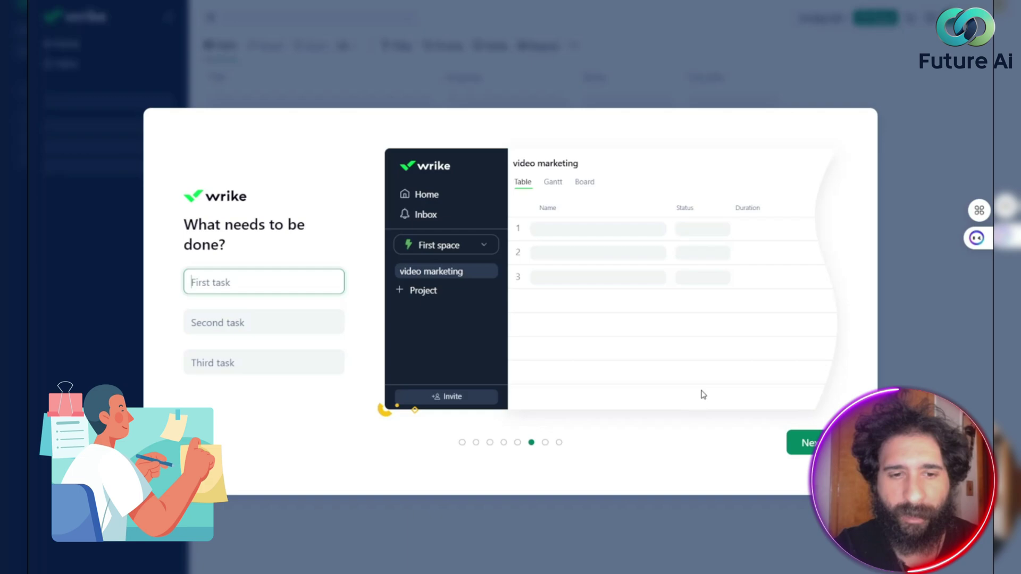
{"action": "type", "text": "scripting"}
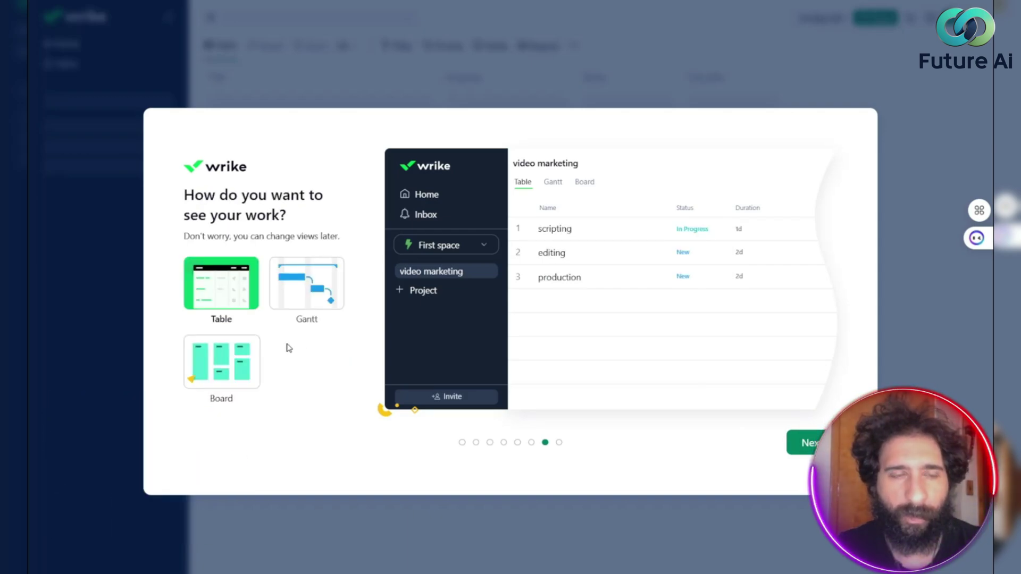
{"action": "left_click", "coordinate": [315, 310]}
{"action": "left_click", "coordinate": [251, 366]}
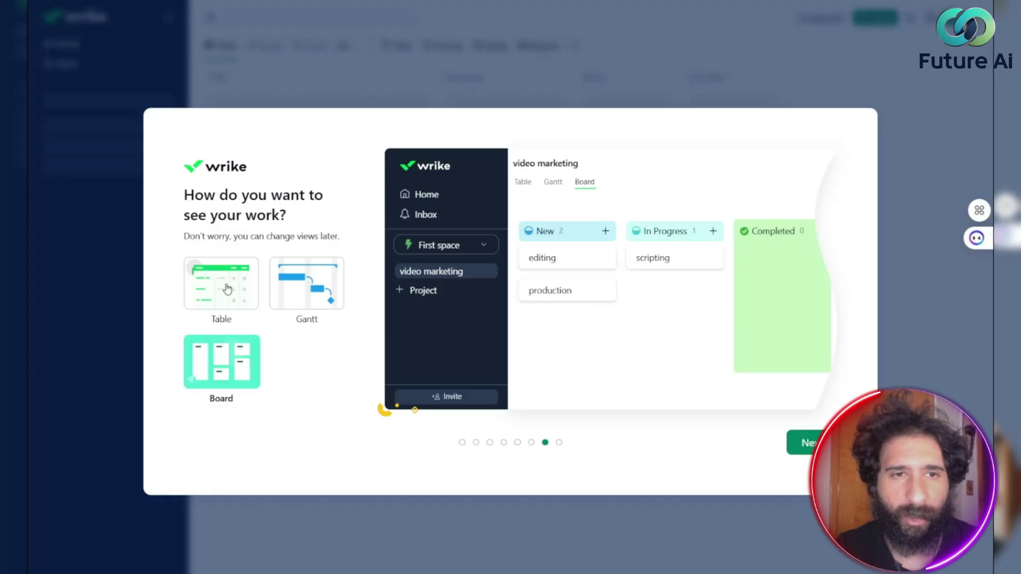
{"action": "left_click", "coordinate": [227, 289]}
{"action": "left_click", "coordinate": [801, 443]}
{"action": "left_click", "coordinate": [744, 446]}
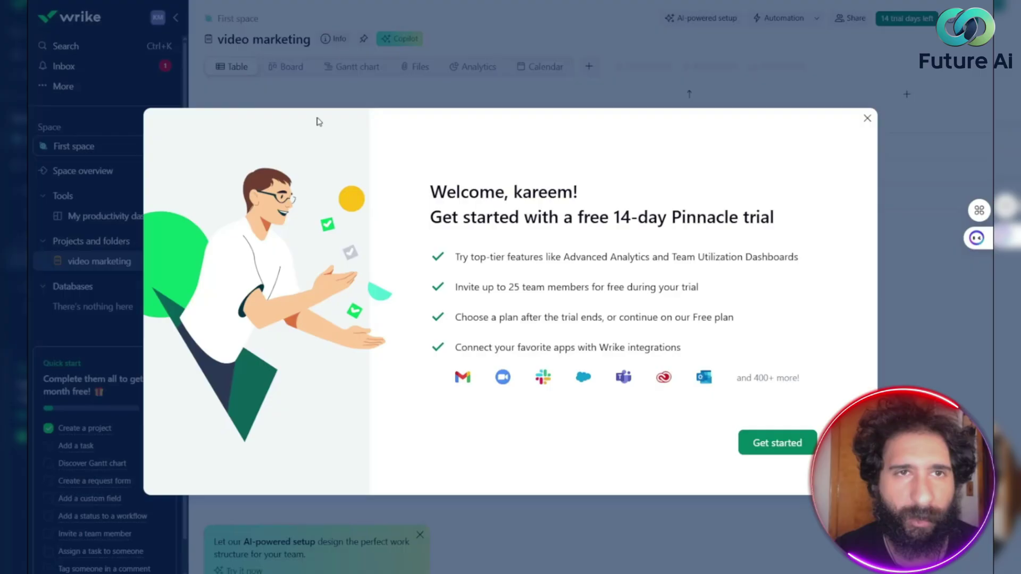
Dismiss the welcome trial dialog, select the scripting task's Budget cell, and go to Automation
{"action": "key", "text": "Escape"}
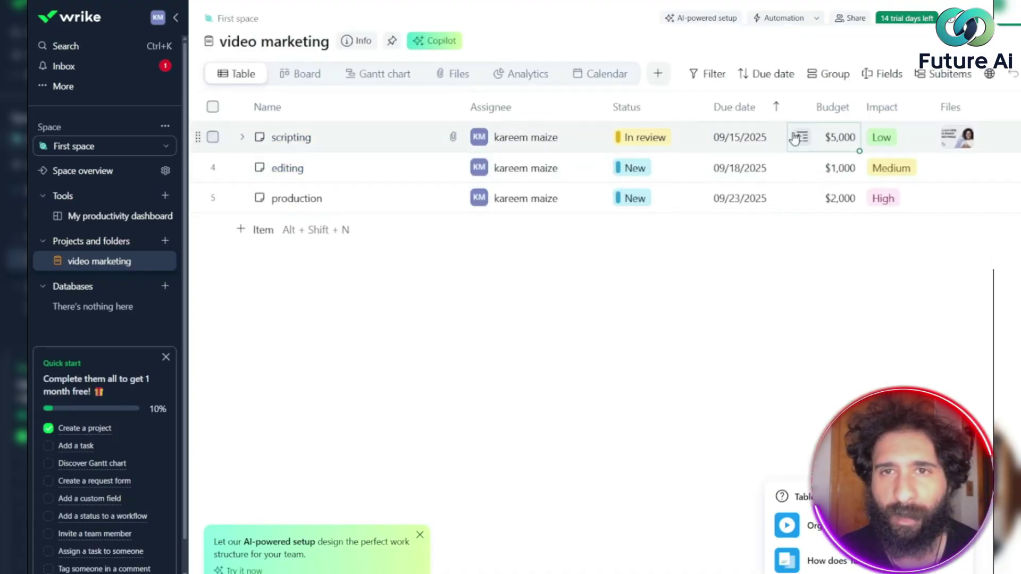
{"action": "left_click", "coordinate": [839, 140]}
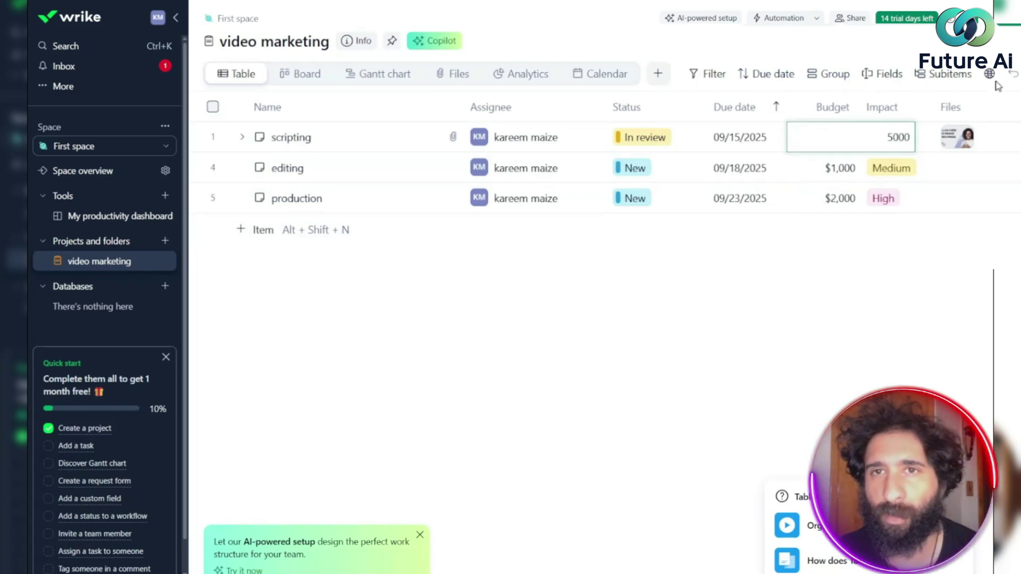
{"action": "left_click", "coordinate": [814, 21]}
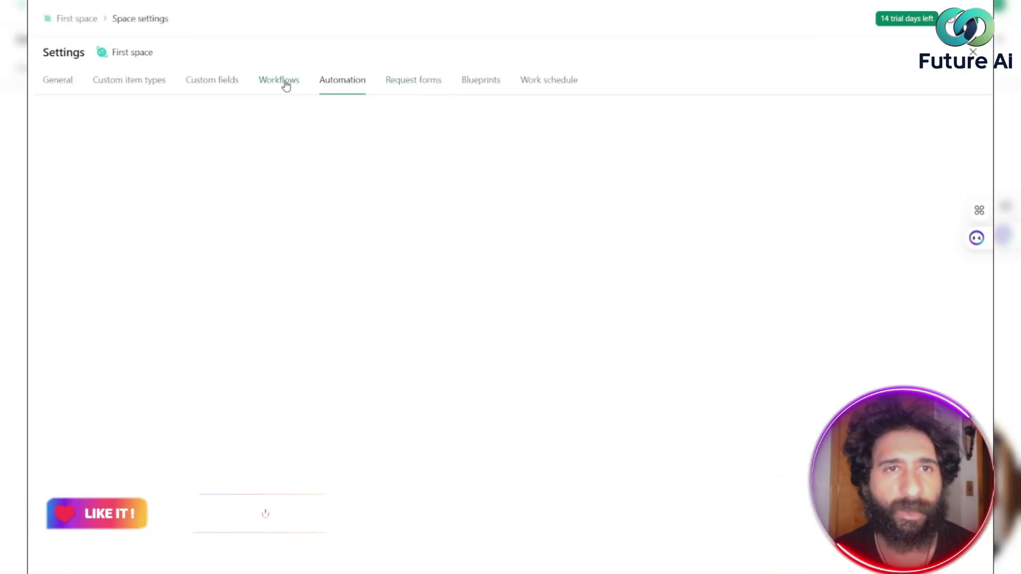
Browse the Workflow, General, Item types, Custom fields, Request forms and Work schedule tabs, then return to First space
{"action": "left_click", "coordinate": [285, 86]}
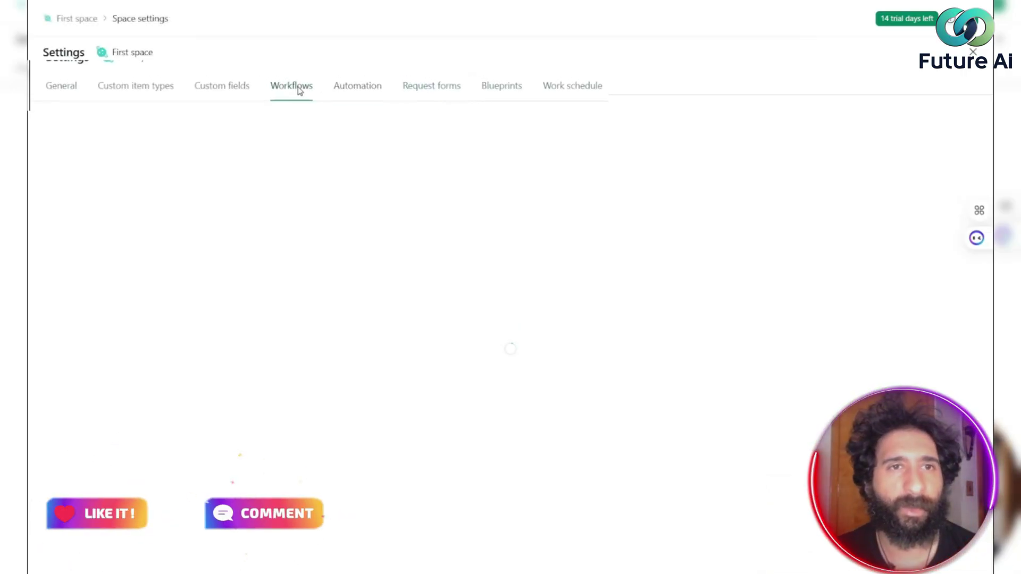
{"action": "left_click", "coordinate": [69, 94]}
{"action": "left_click", "coordinate": [141, 91]}
{"action": "left_click", "coordinate": [237, 93]}
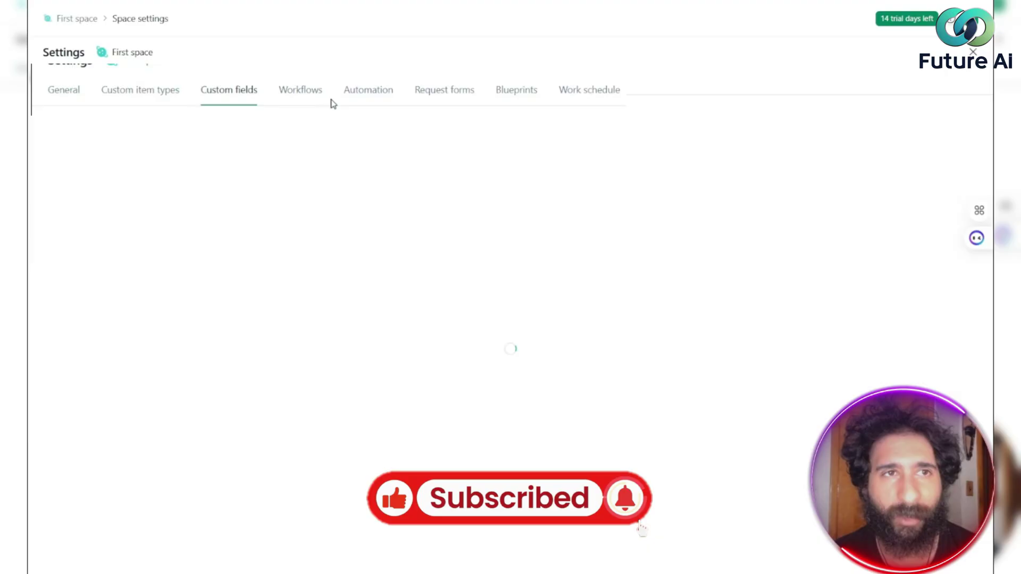
{"action": "left_click", "coordinate": [439, 83]}
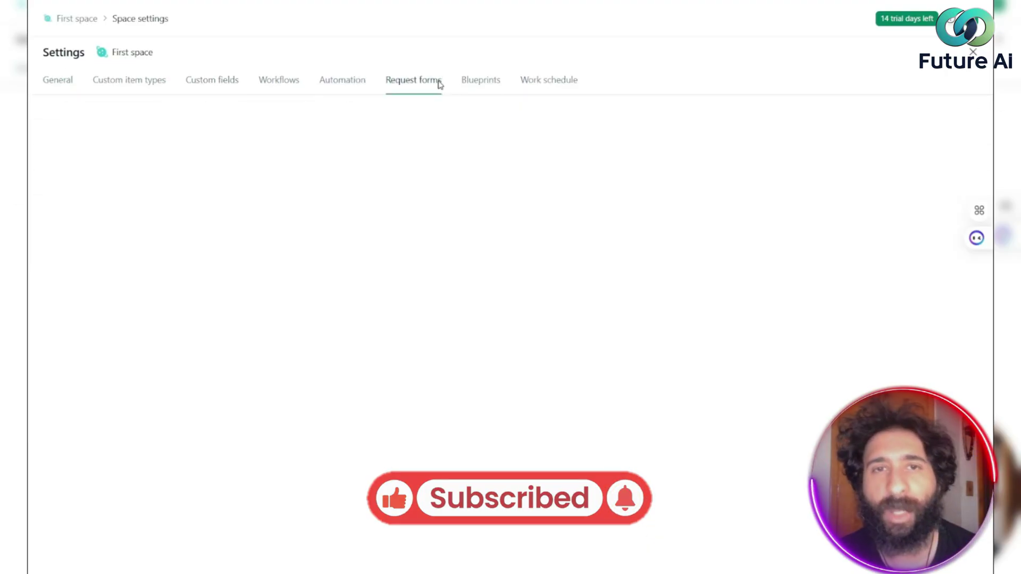
{"action": "left_click", "coordinate": [548, 82]}
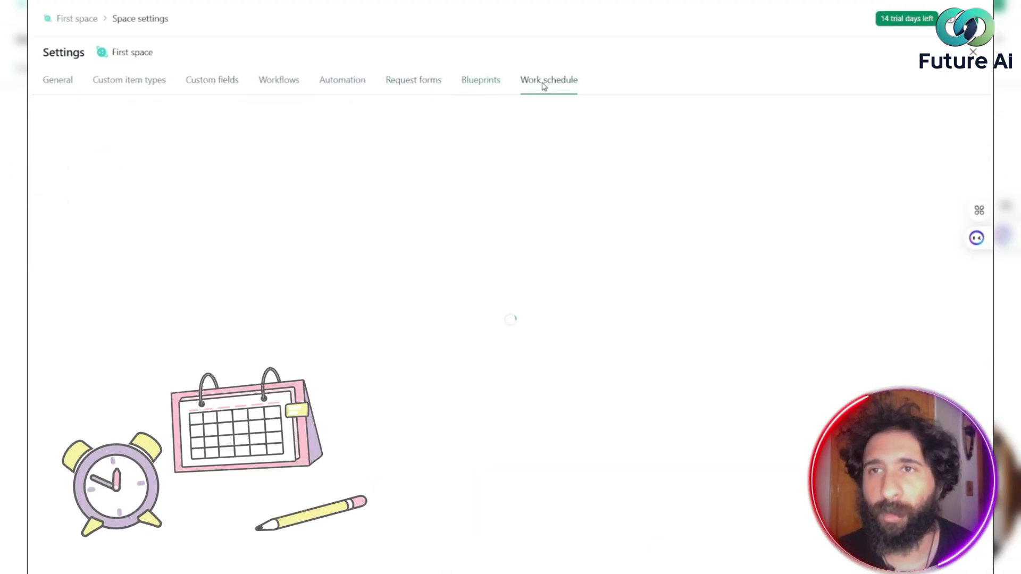
{"action": "left_click", "coordinate": [72, 19]}
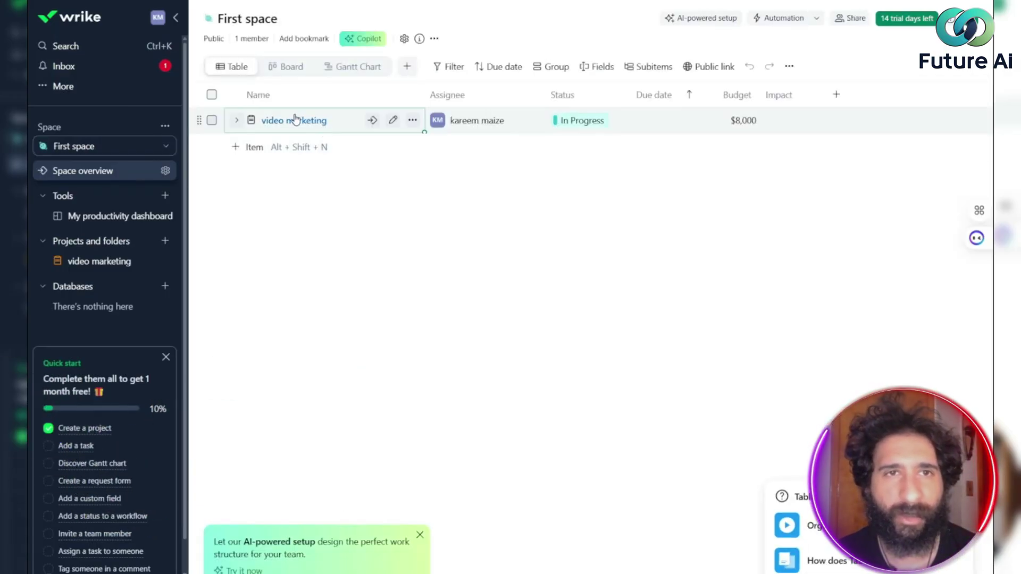
{"action": "left_click", "coordinate": [44, 196]}
{"action": "left_click", "coordinate": [43, 195]}
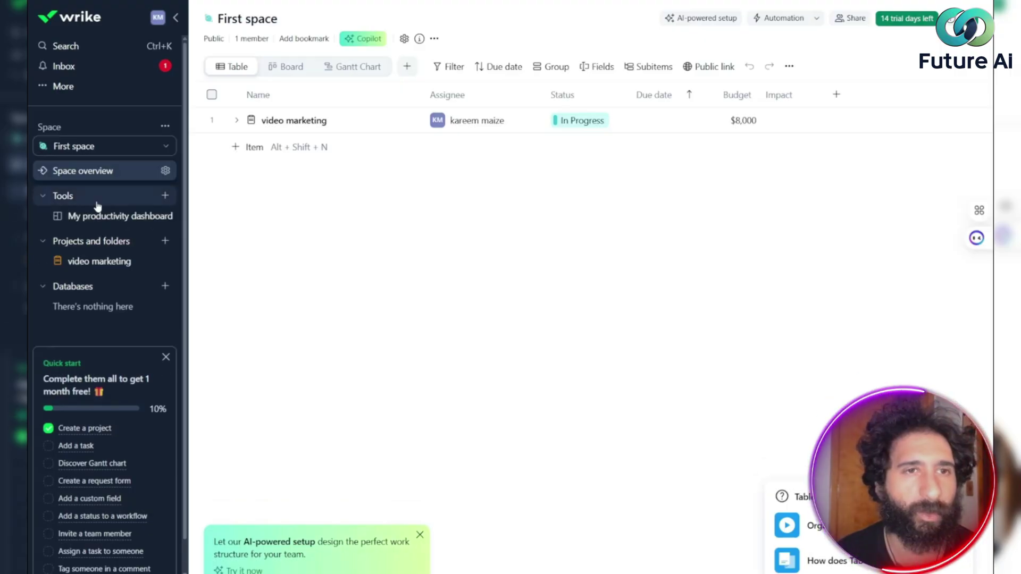
{"action": "left_click", "coordinate": [166, 195]}
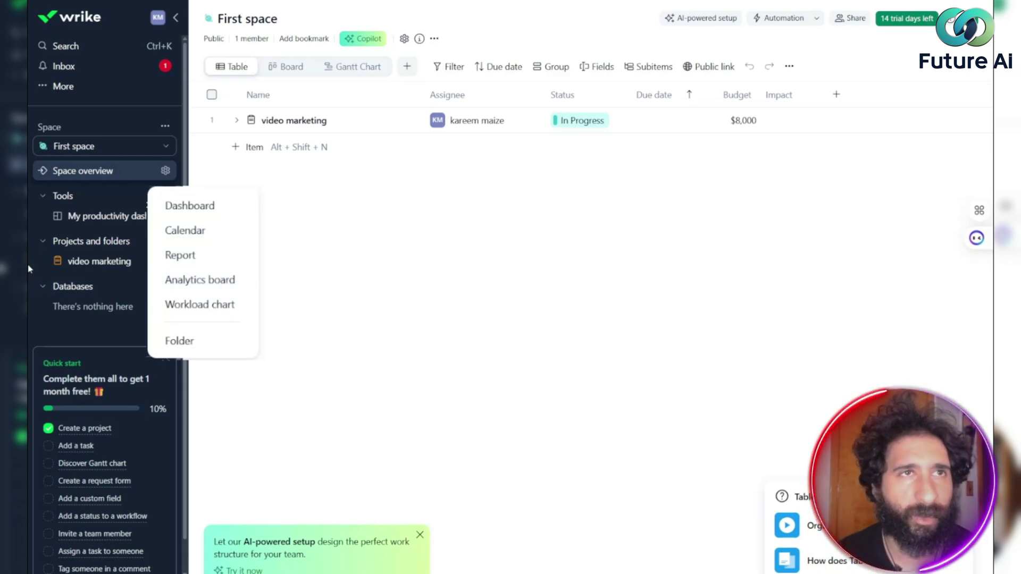
{"action": "key", "text": "Escape"}
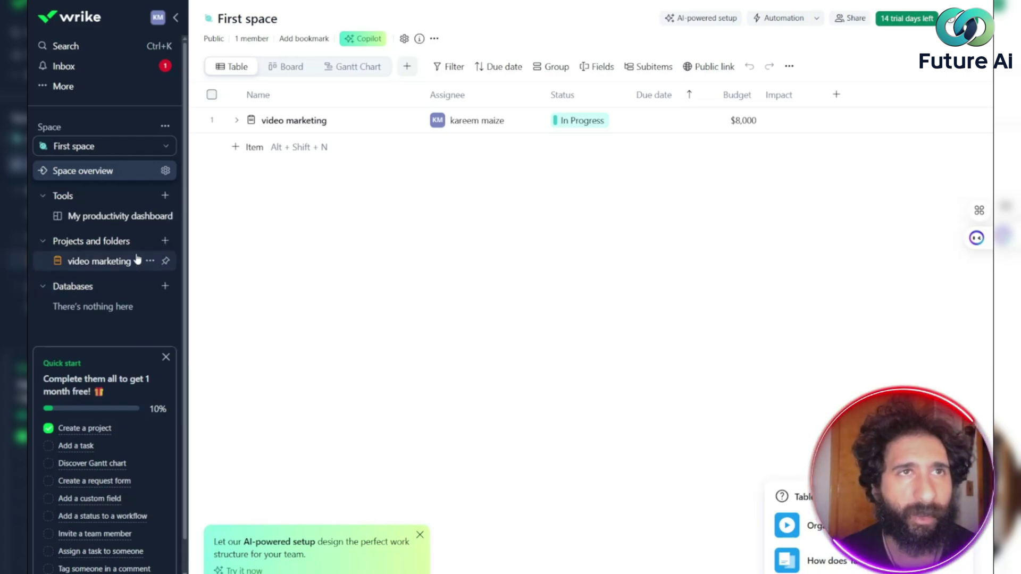
{"action": "left_click", "coordinate": [171, 242]}
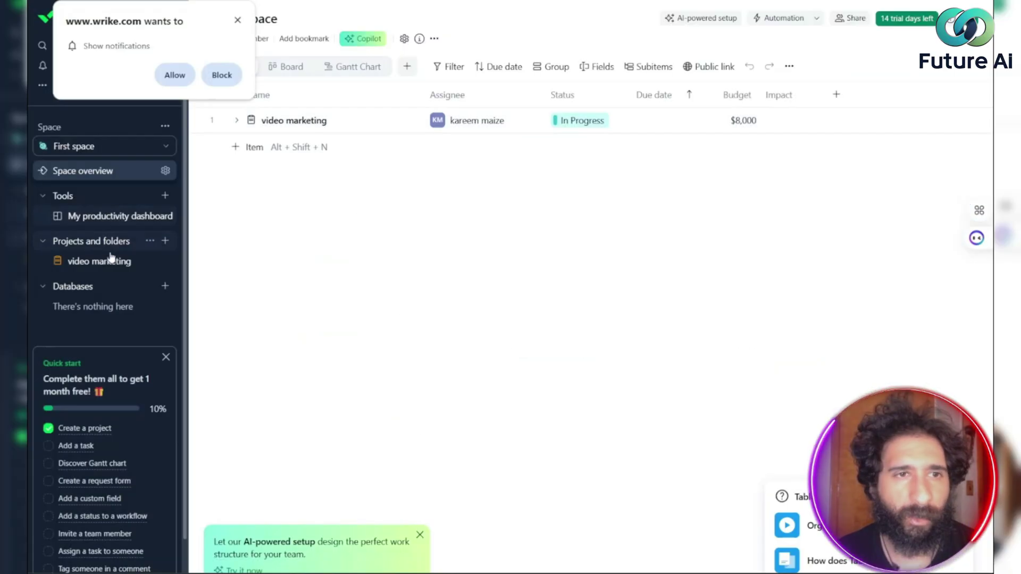
{"action": "left_click", "coordinate": [237, 21]}
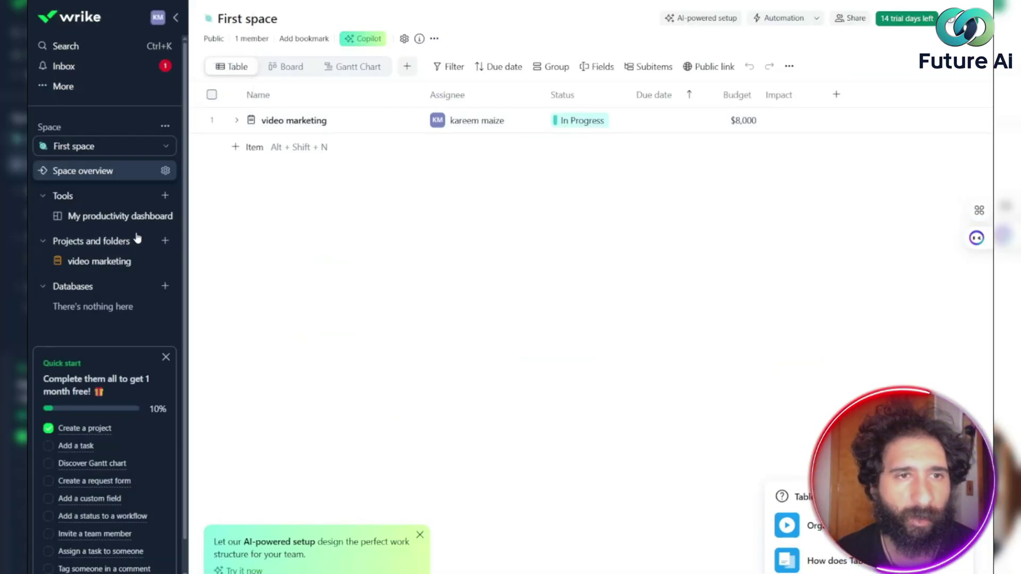
{"action": "left_click", "coordinate": [164, 288]}
{"action": "left_click", "coordinate": [165, 287]}
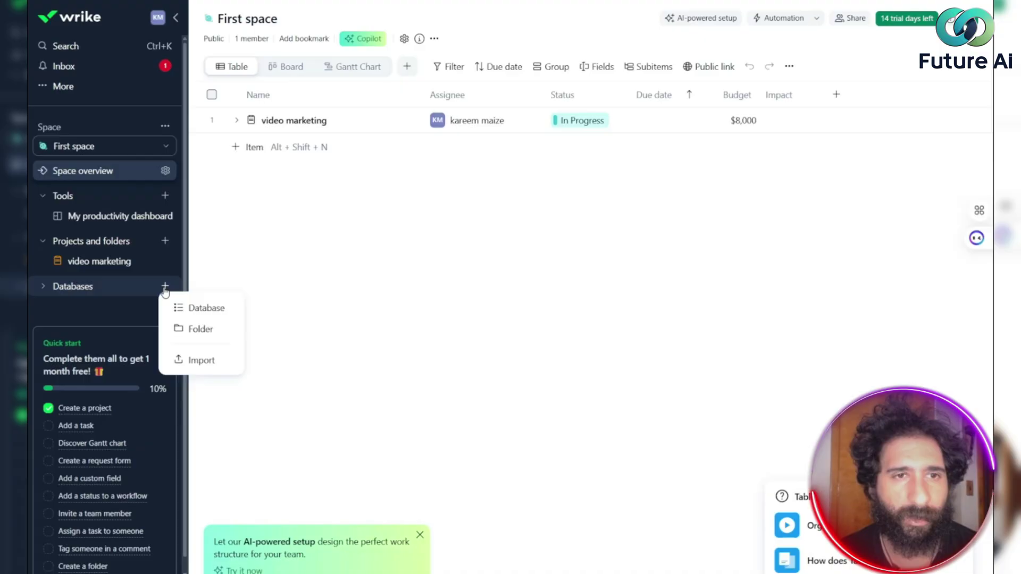
{"action": "left_click", "coordinate": [164, 287]}
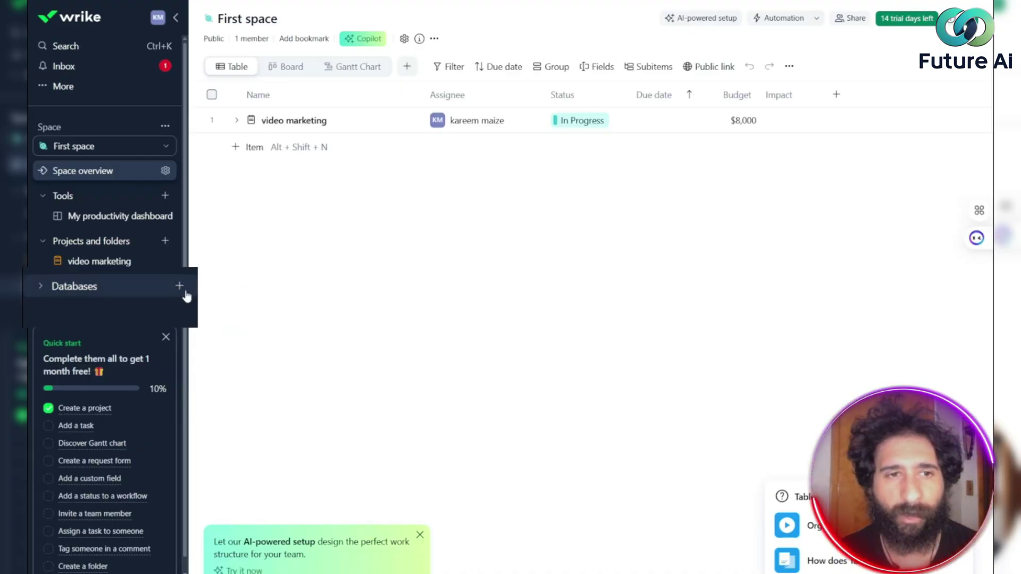
{"action": "left_click", "coordinate": [164, 287]}
{"action": "left_click", "coordinate": [191, 330]}
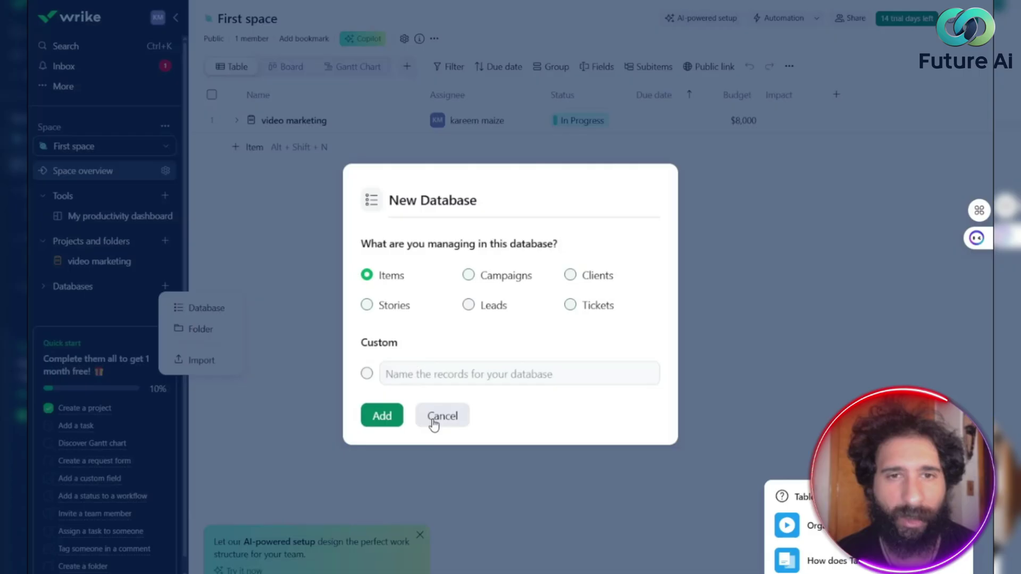
{"action": "left_click", "coordinate": [441, 416]}
{"action": "scroll", "coordinate": [99, 432], "scroll_direction": "down", "scroll_amount": 1}
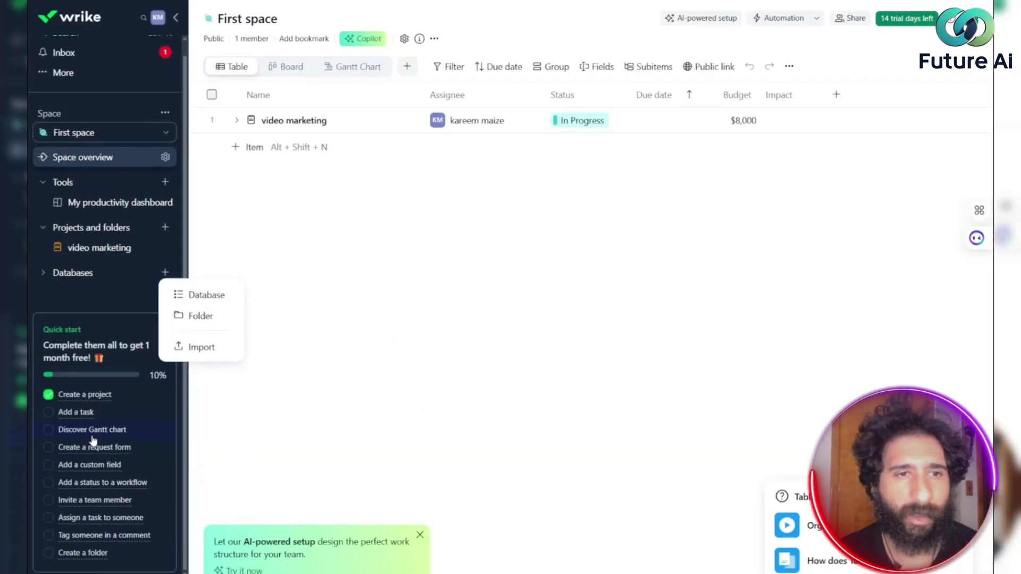
{"action": "mouse_move", "coordinate": [85, 417]}
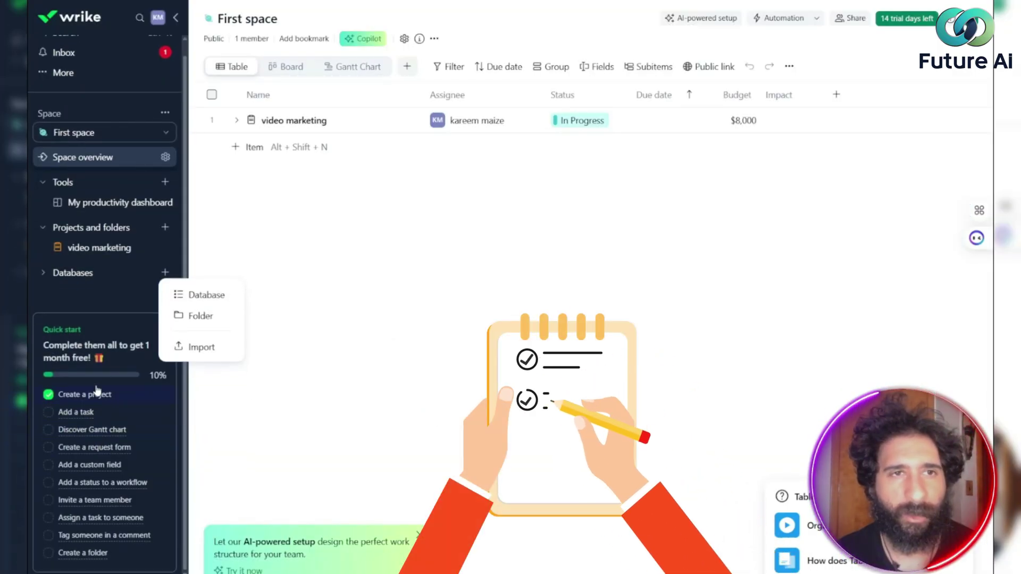
{"action": "left_click", "coordinate": [318, 392]}
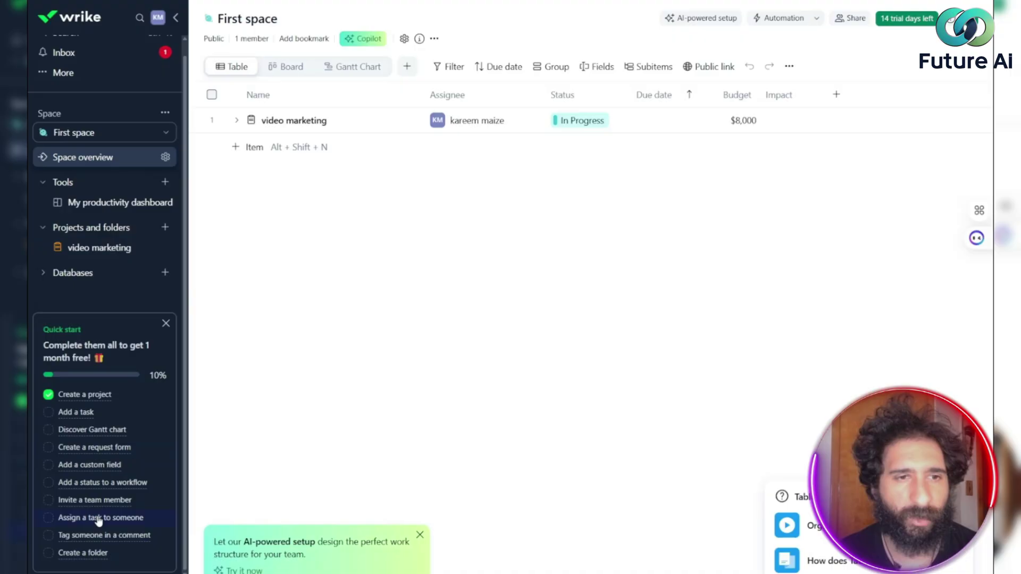
Show, then close, the sidebar's More list of extra views like dashboards and timesheets
{"action": "scroll", "coordinate": [144, 180], "scroll_direction": "up", "scroll_amount": 1}
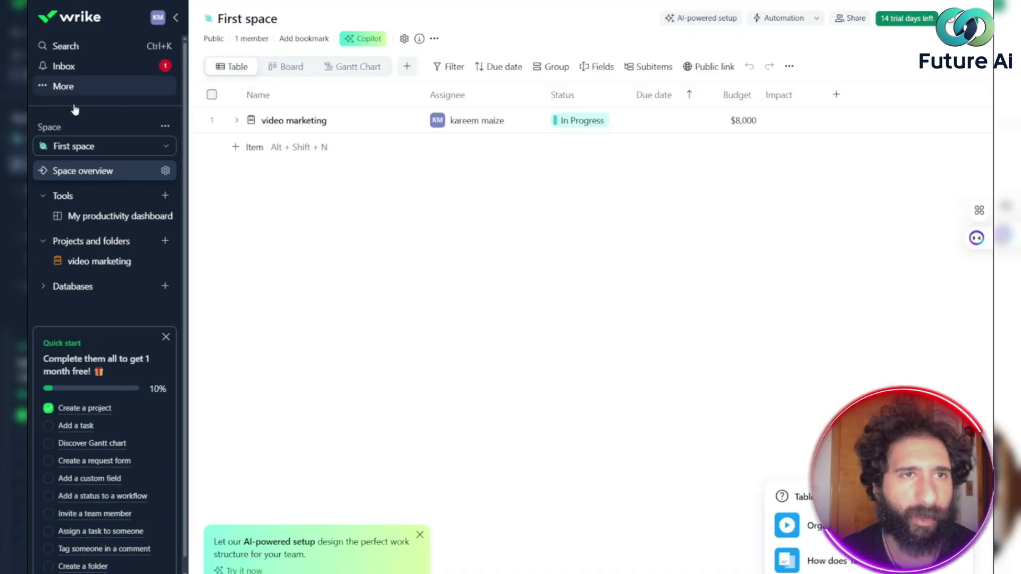
{"action": "left_click", "coordinate": [64, 86]}
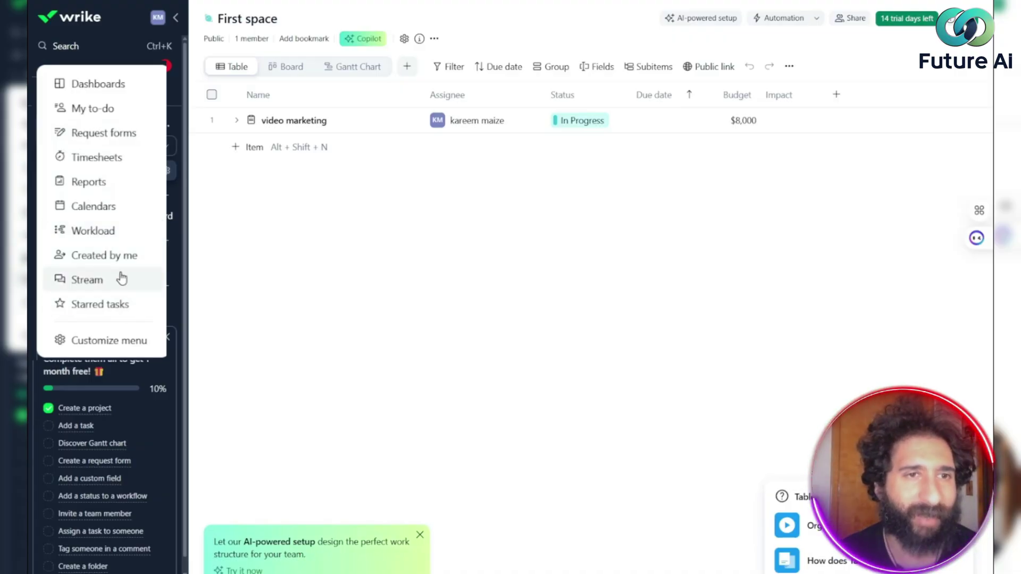
{"action": "left_click", "coordinate": [557, 244]}
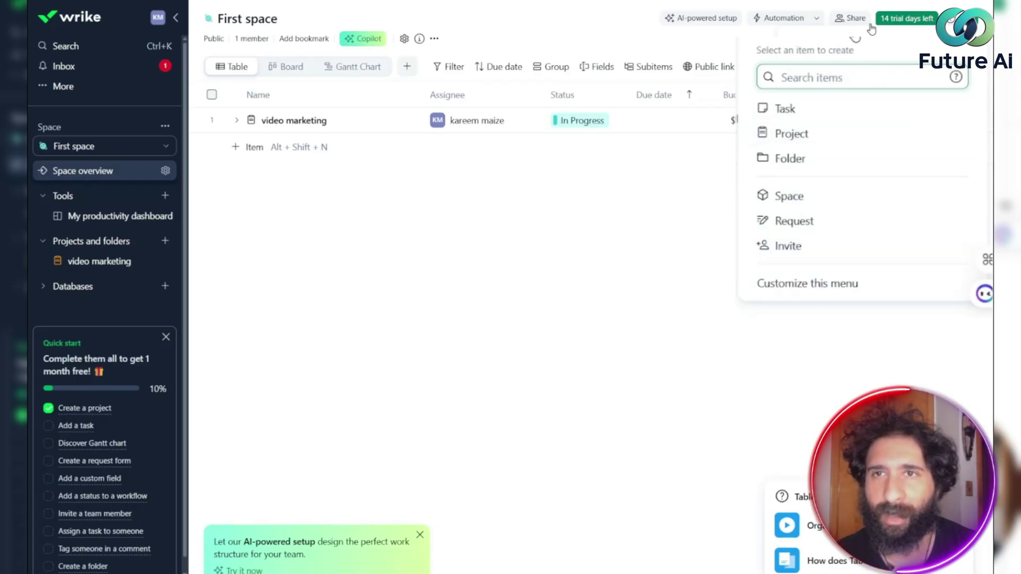
Open and close First space settings, then collapse the navigation sidebar
{"action": "left_click", "coordinate": [853, 19]}
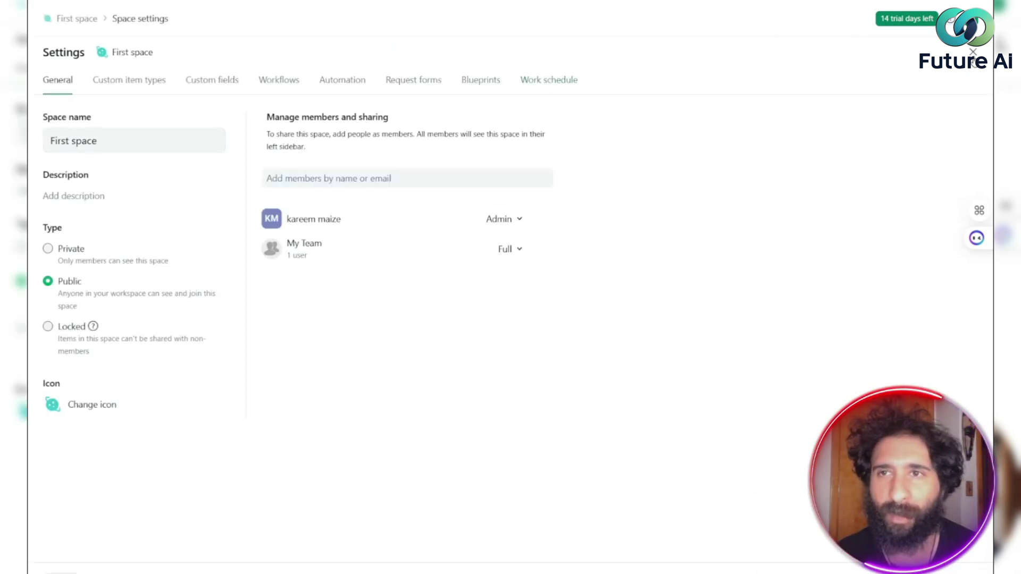
{"action": "left_click", "coordinate": [973, 53]}
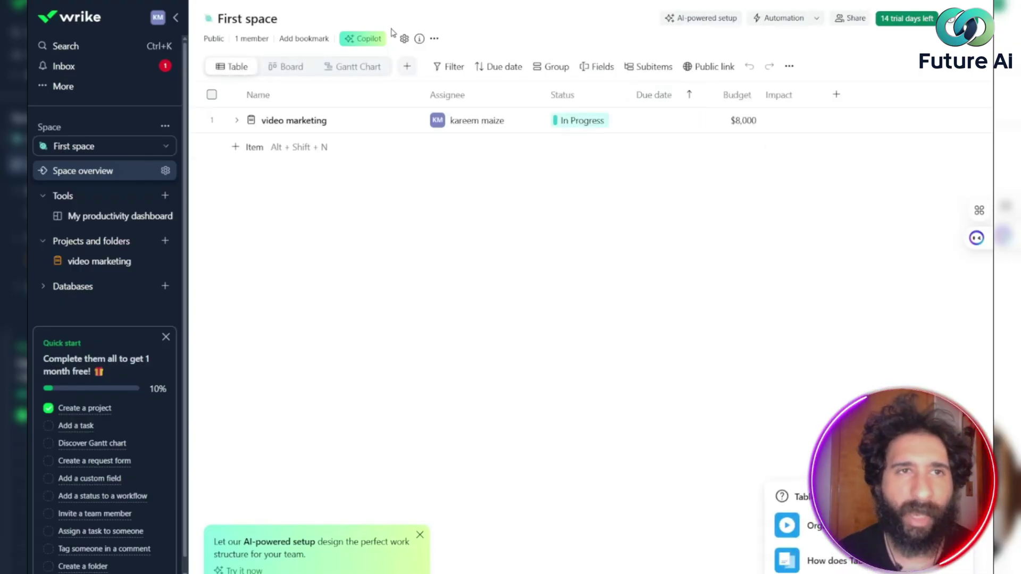
{"action": "left_click", "coordinate": [175, 18]}
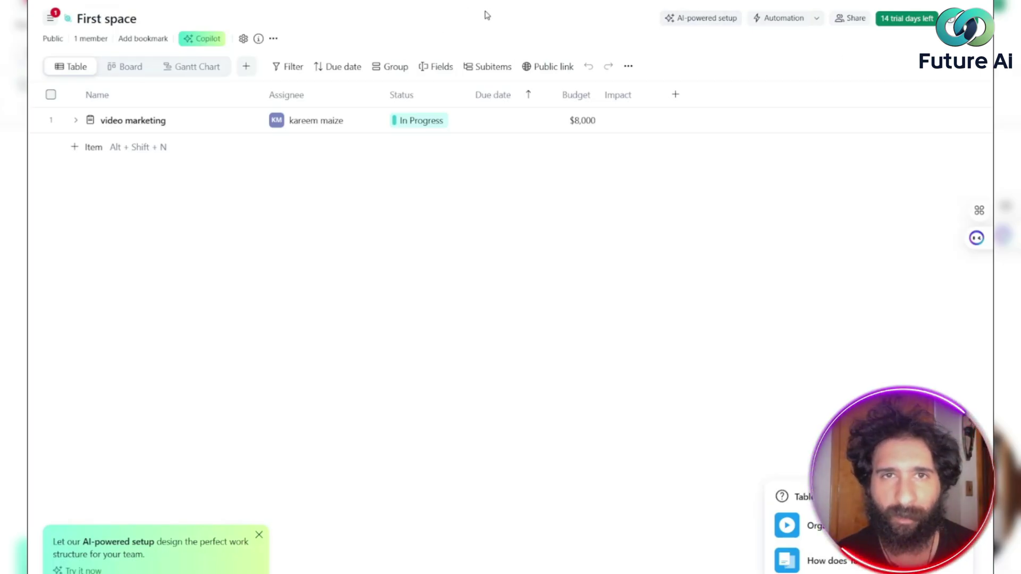
Restore the navigation sidebar, then open and dismiss the KM account menu
{"action": "left_click", "coordinate": [45, 24]}
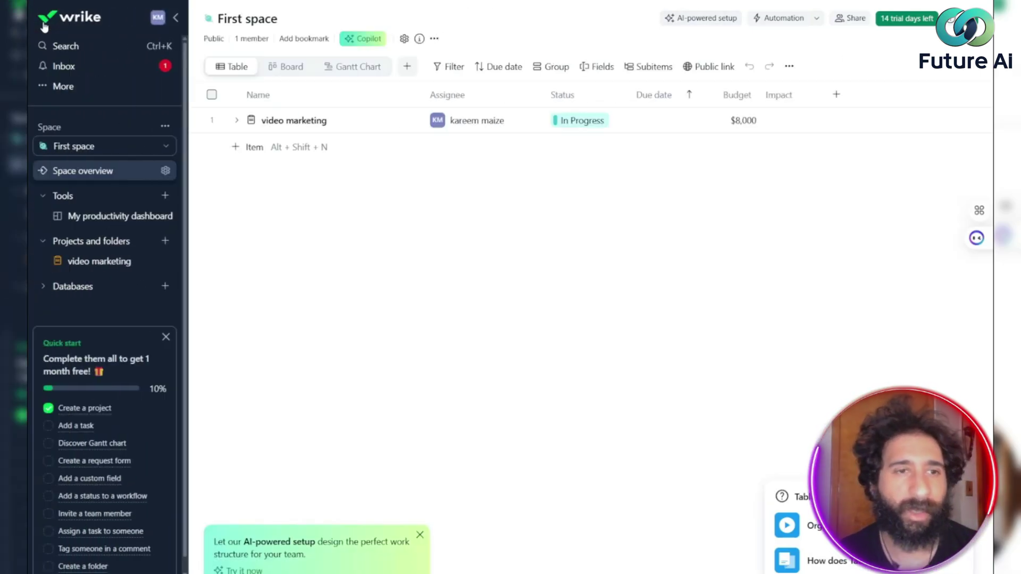
{"action": "left_click", "coordinate": [159, 18]}
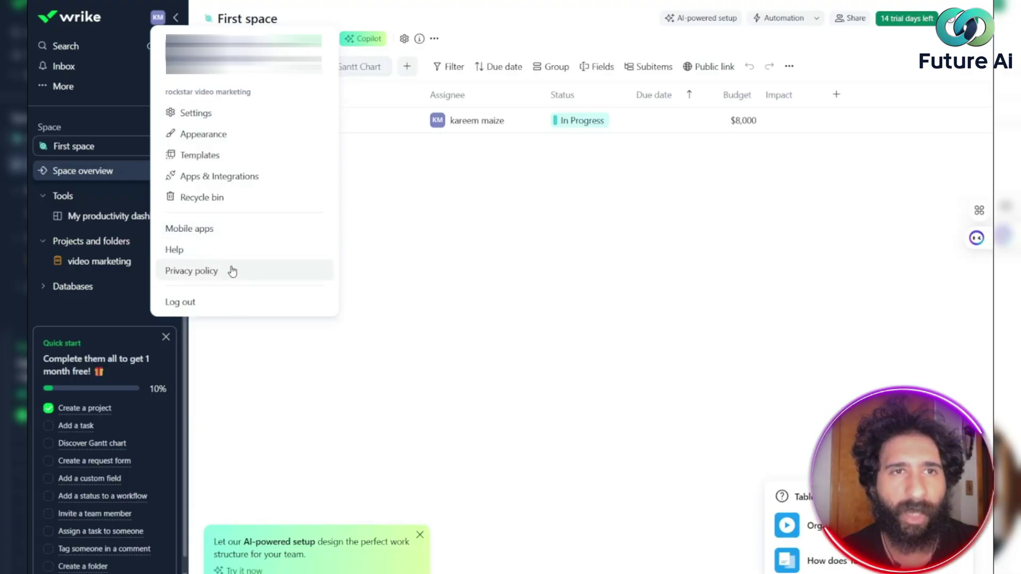
{"action": "key", "text": "Escape"}
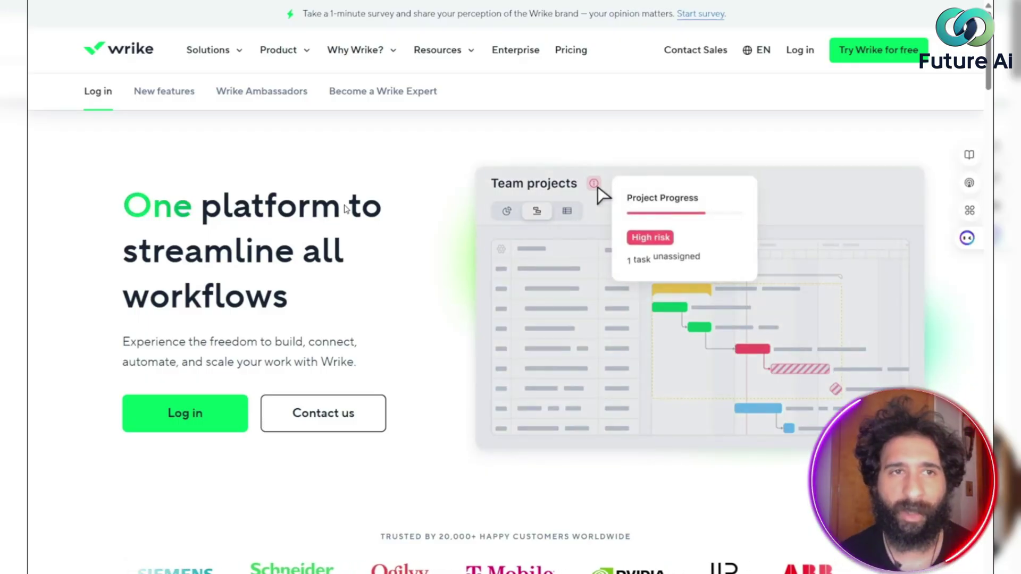
{"action": "left_click", "coordinate": [169, 95]}
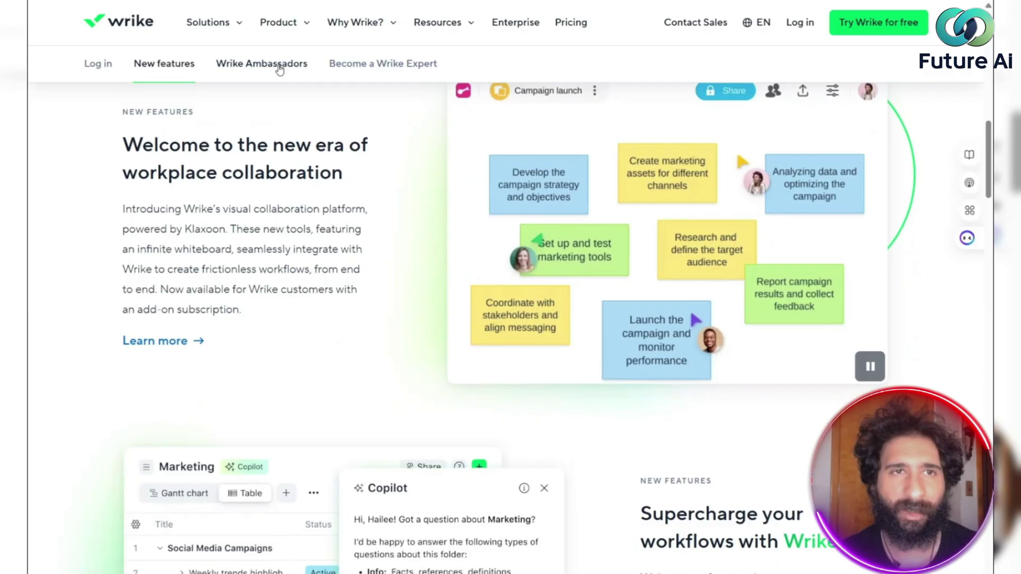
{"action": "left_click", "coordinate": [262, 66]}
{"action": "left_click", "coordinate": [331, 65]}
{"action": "scroll", "coordinate": [575, 200], "scroll_direction": "up", "scroll_amount": 20}
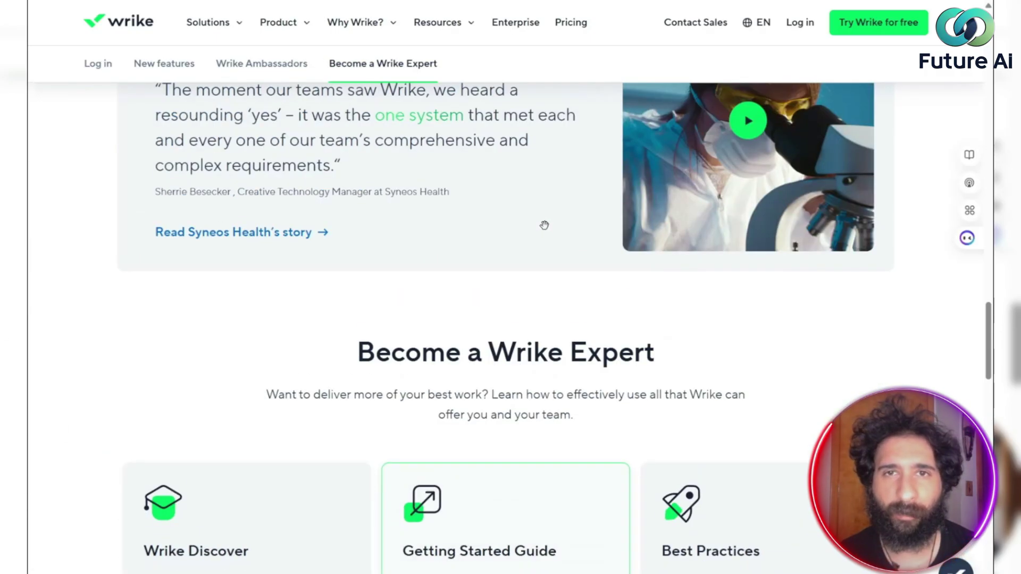
{"action": "scroll", "coordinate": [343, 177], "scroll_direction": "up", "scroll_amount": 10}
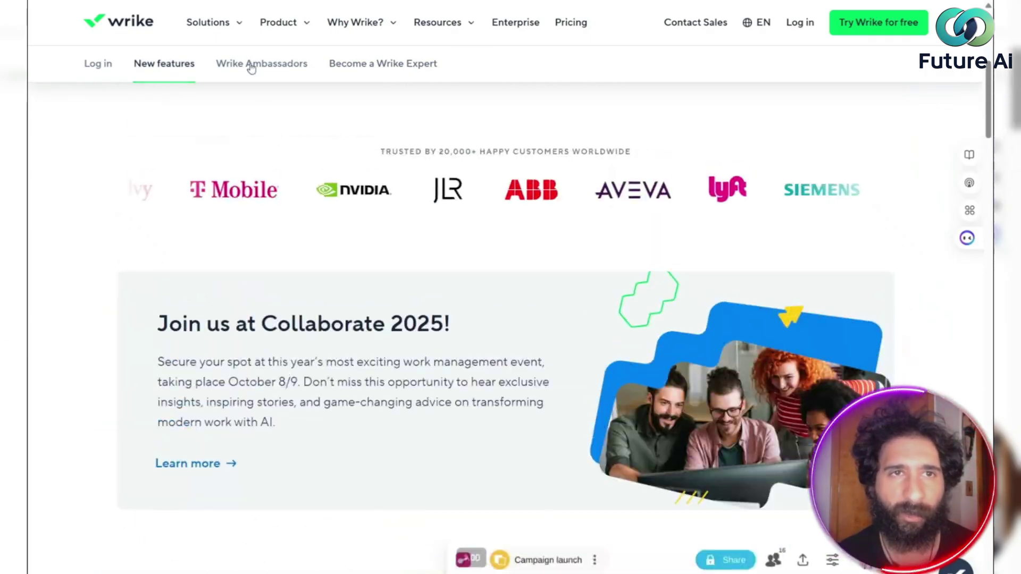
{"action": "scroll", "coordinate": [251, 161], "scroll_direction": "up", "scroll_amount": 2}
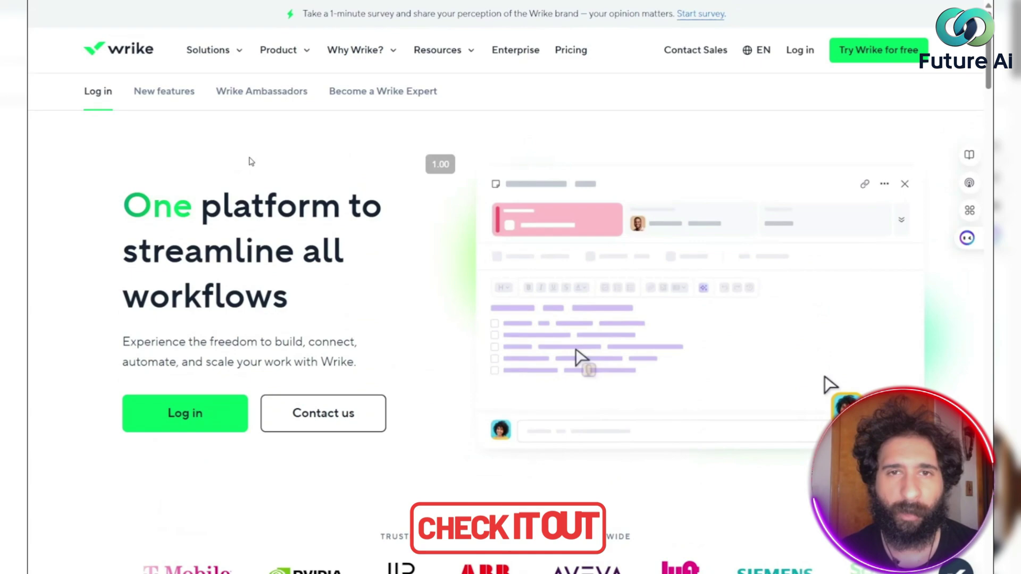